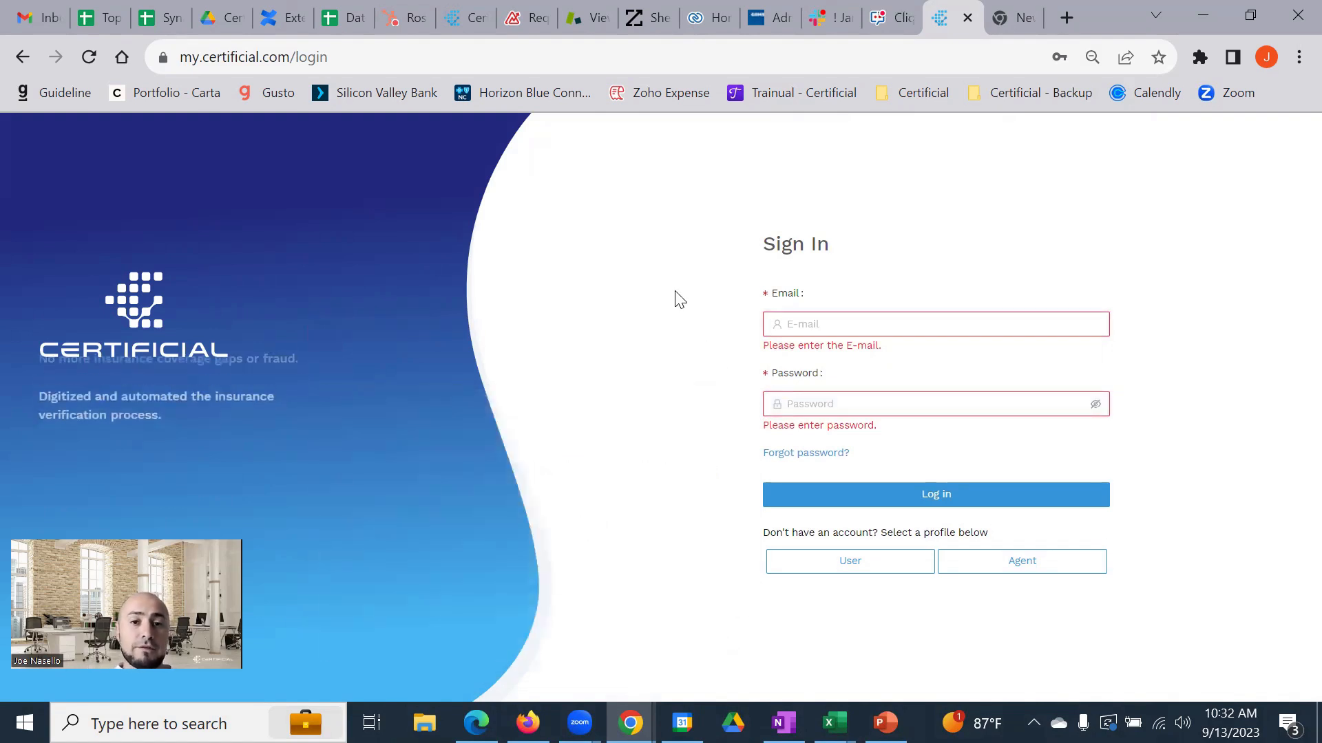
Choose to register as a standard user from the Sign In page
click(872, 576)
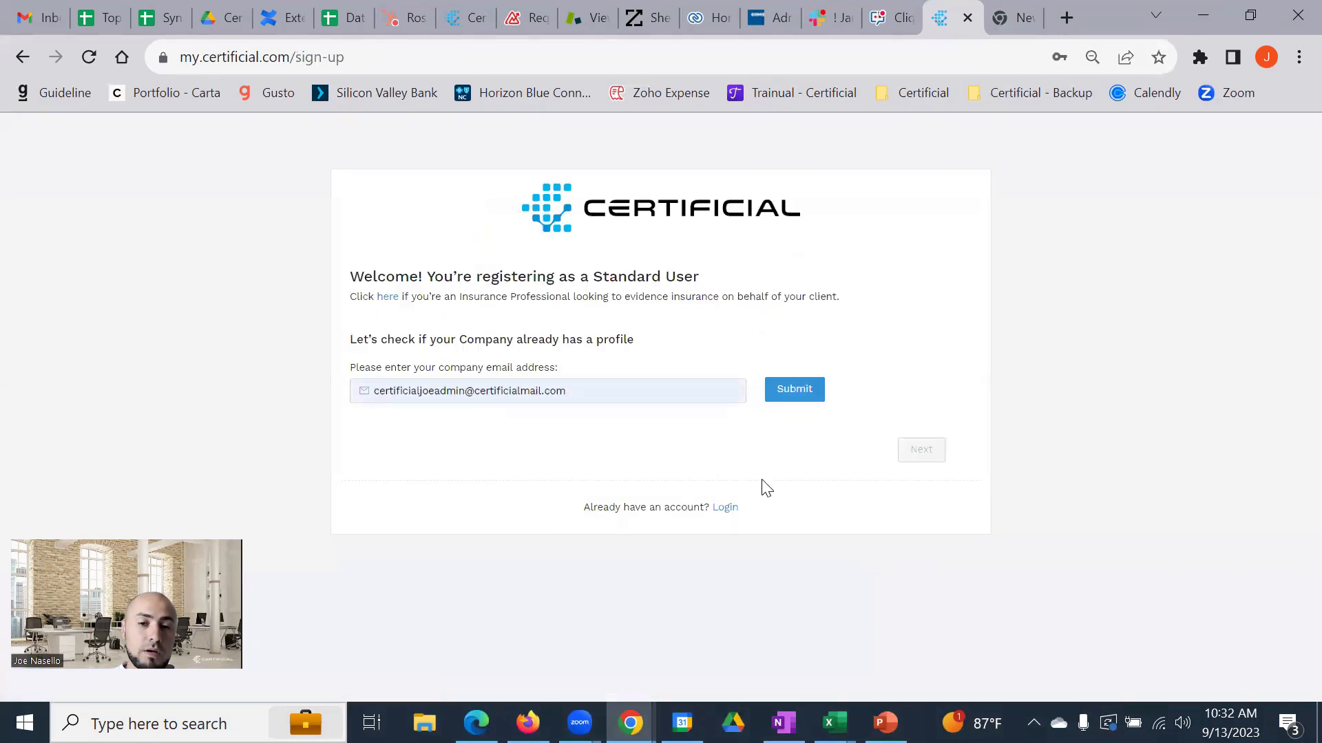
Replace the prefilled email with the new company email address, fix its domain, and submit it
drag(590, 386, 355, 398)
key(BackSpace)
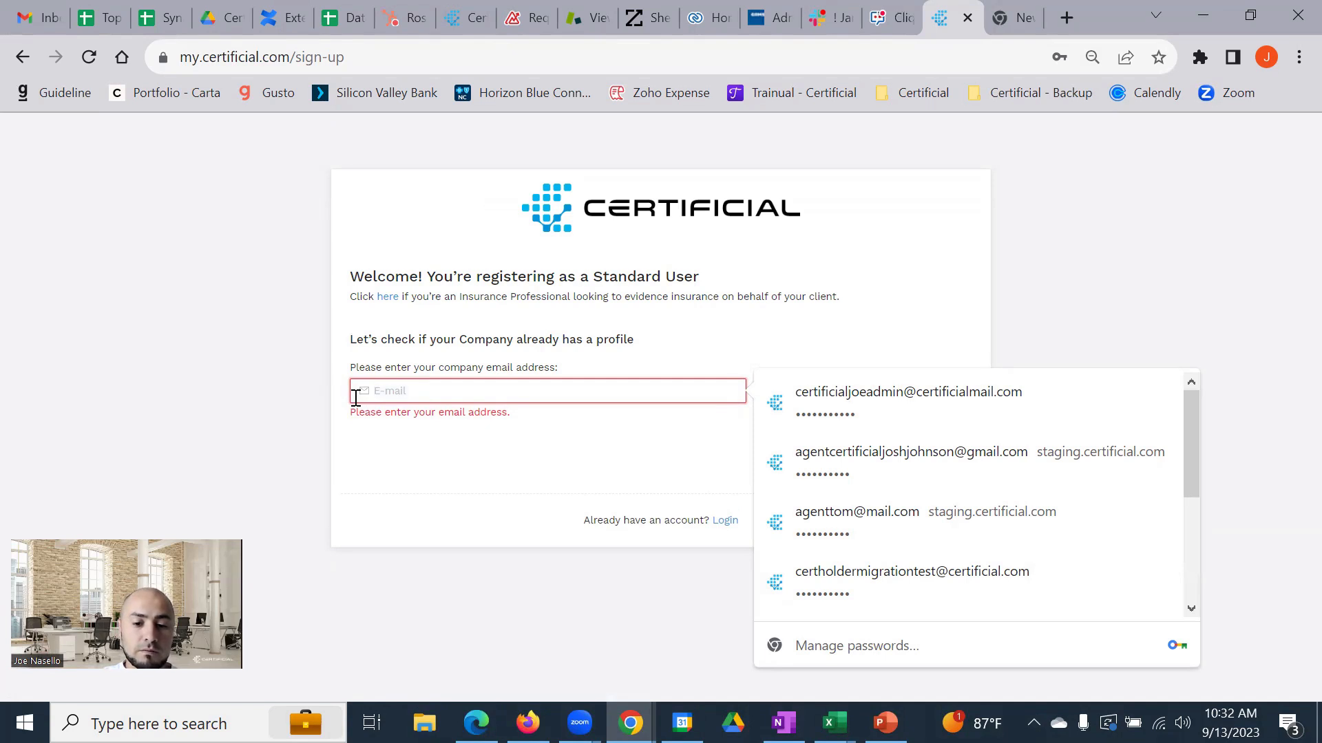
text(insuredemailad)
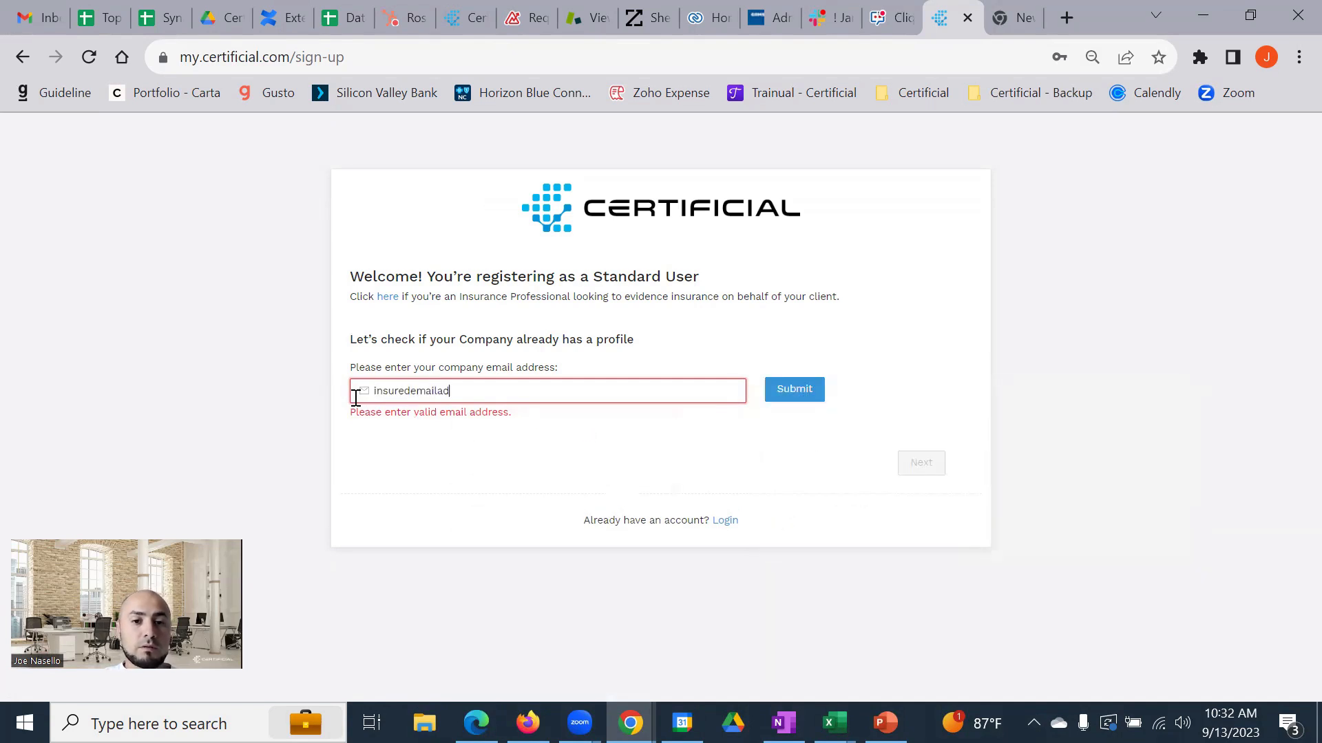
text(dress@certificialmail.com)
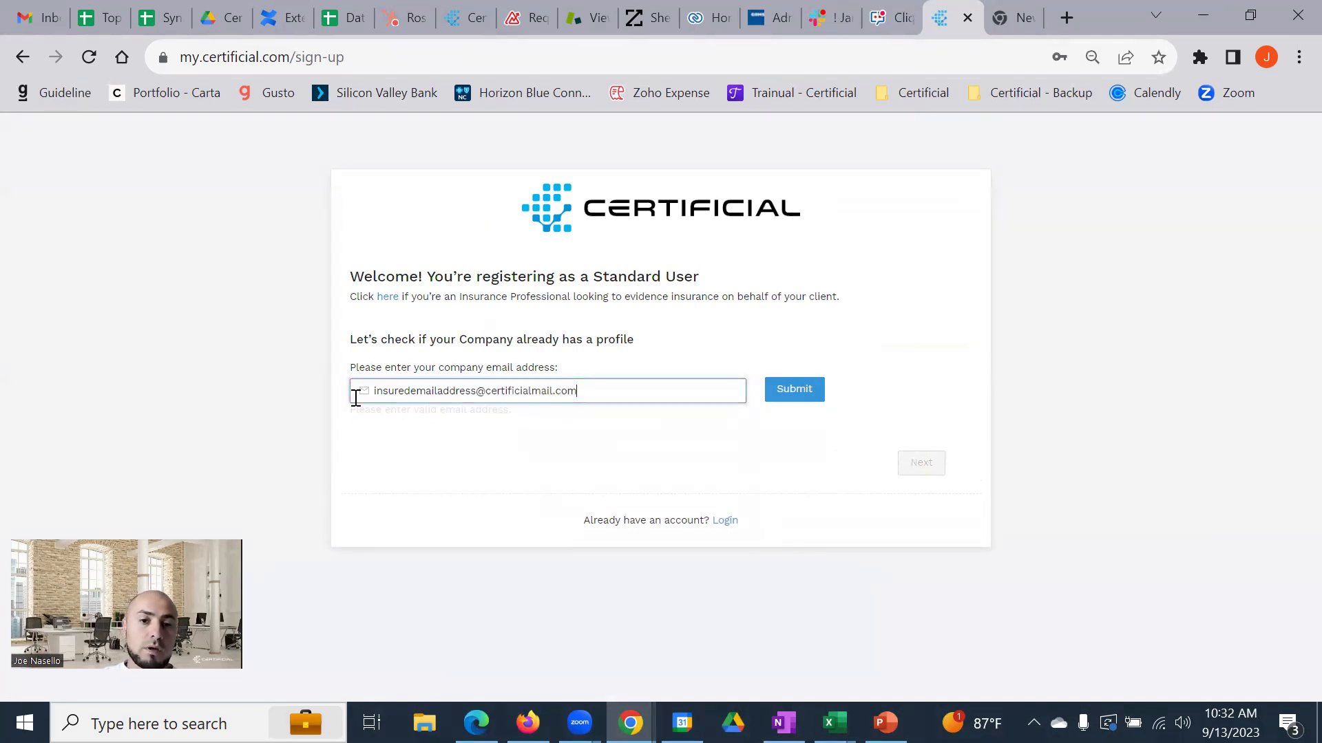
click(816, 391)
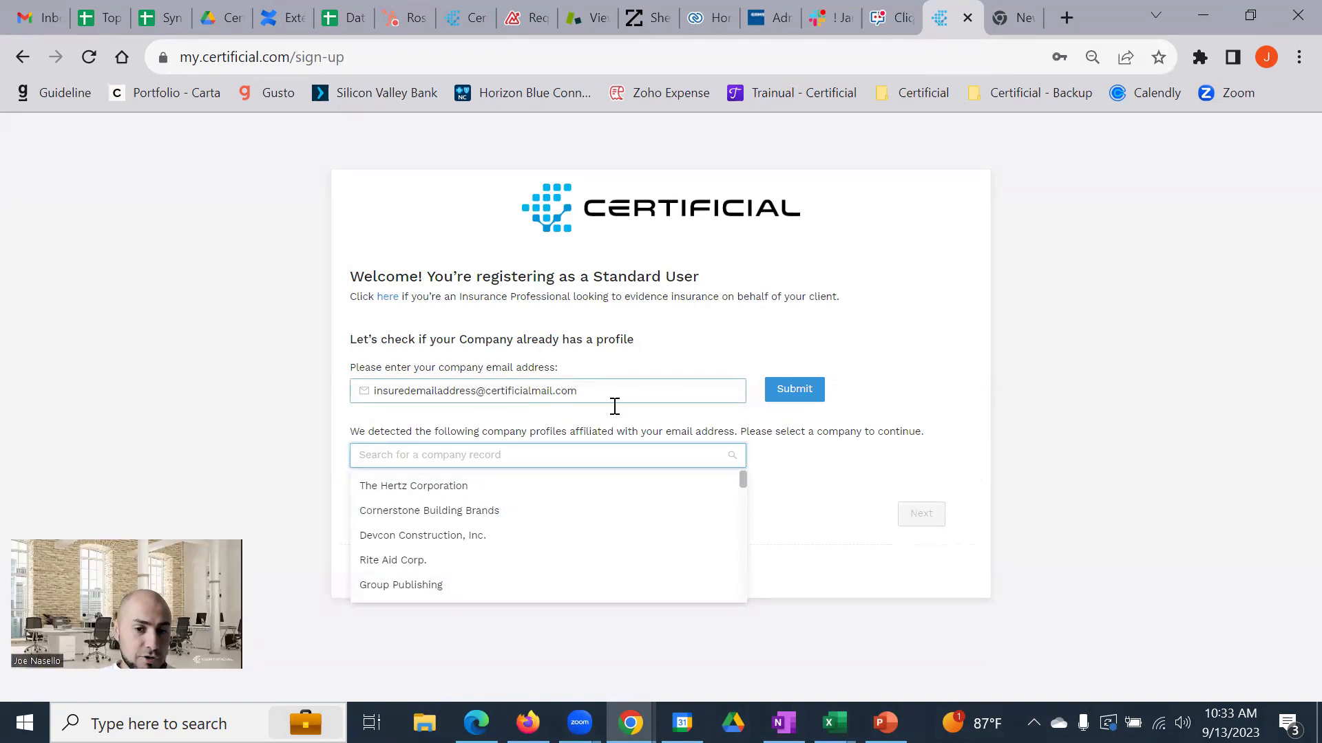
Select The Hertz Corporation from the detected company profiles and continue to sign-up details
click(495, 500)
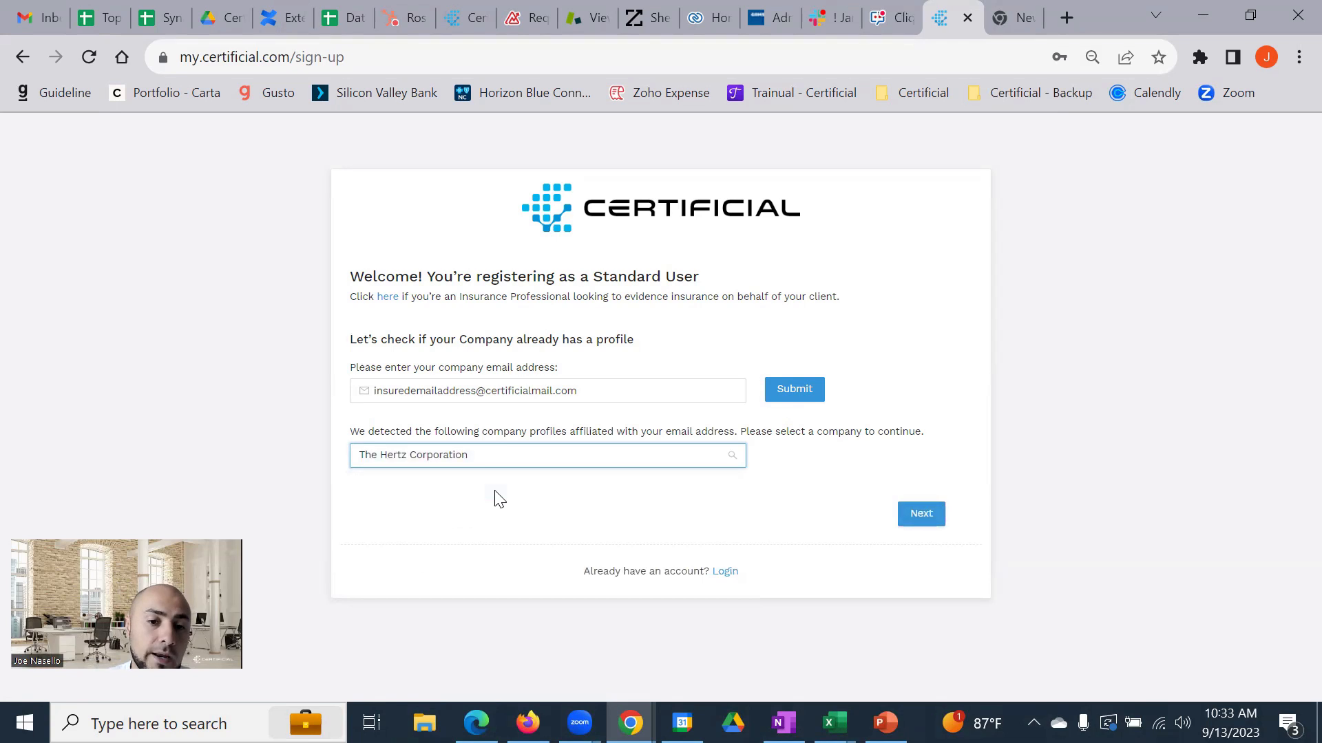
click(923, 515)
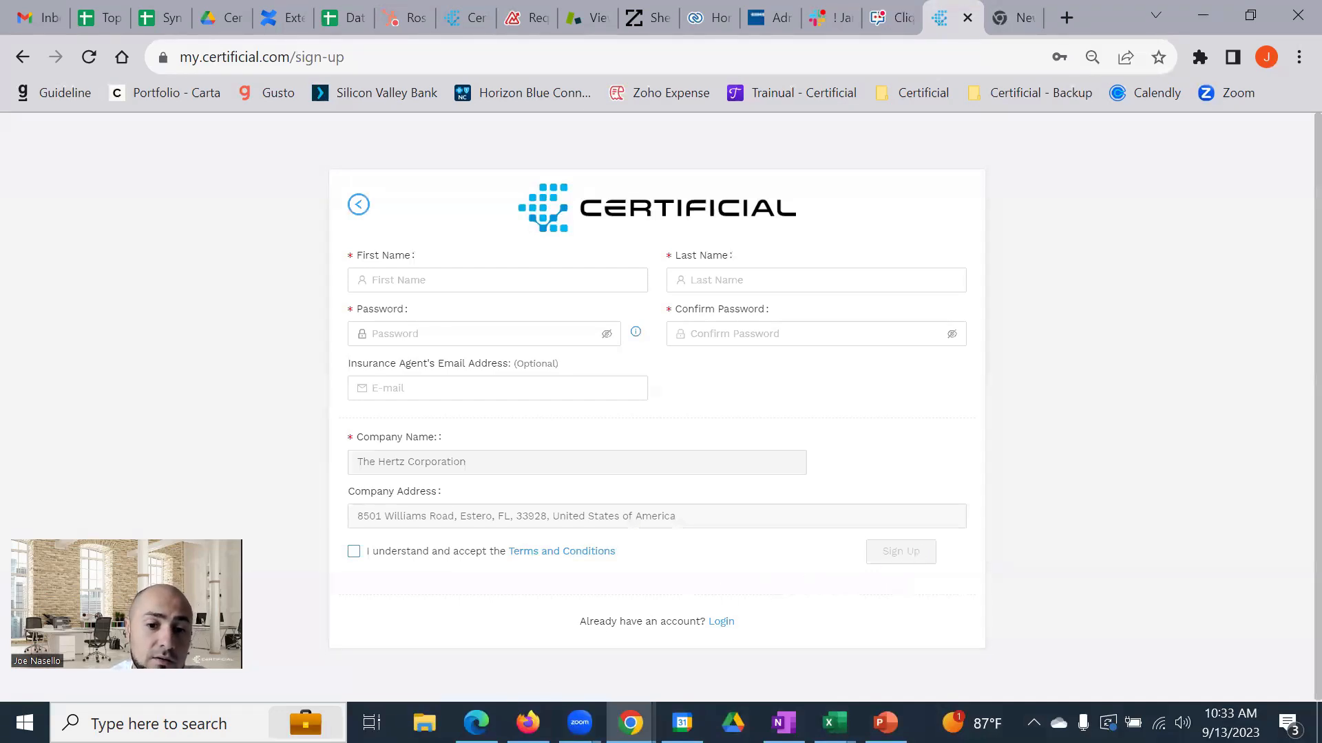
click(528, 722)
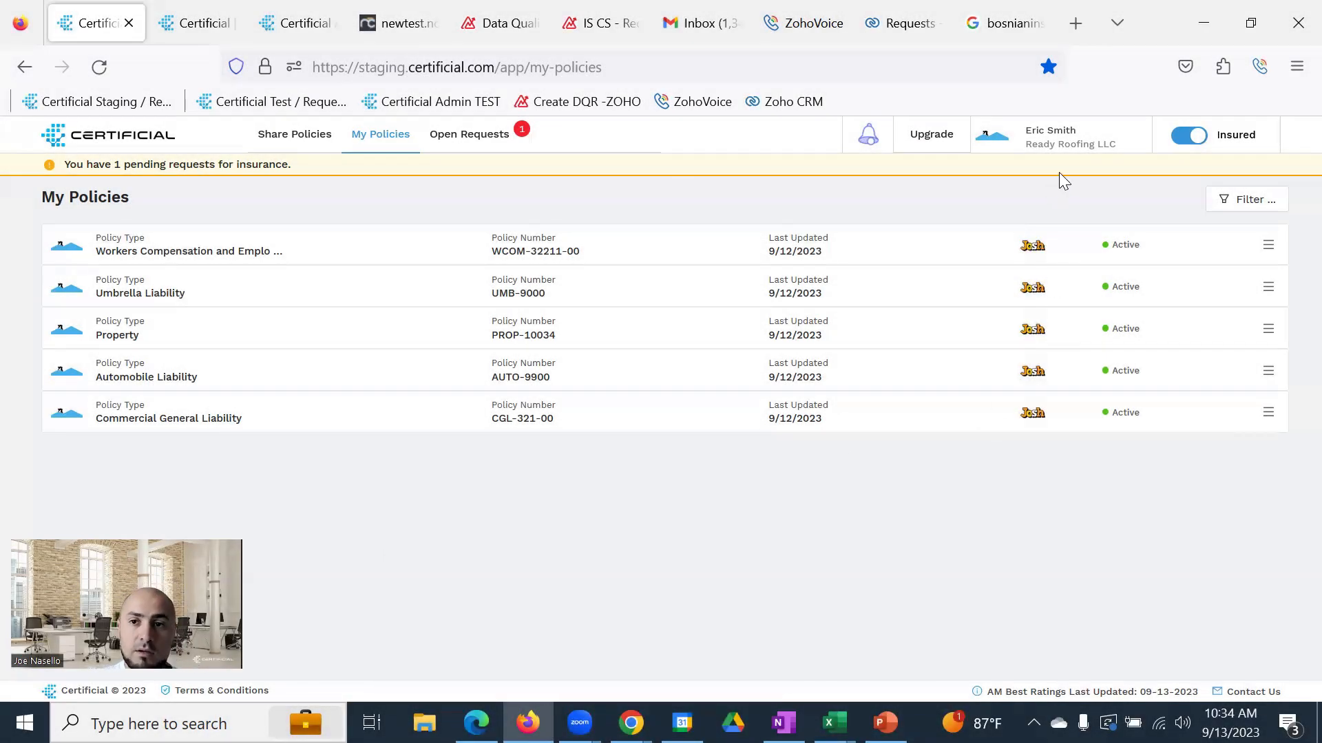
click(1210, 32)
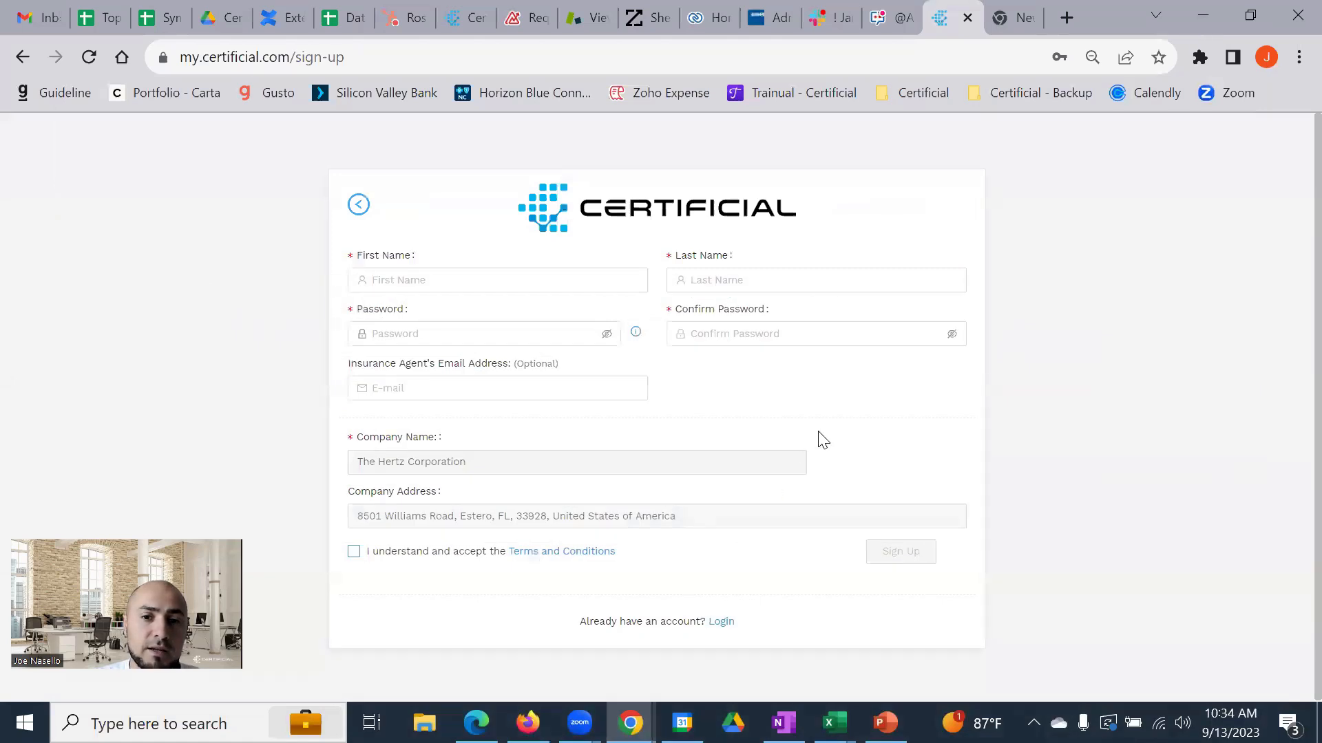
Return to sign-in, swap the login email for a different address, then bring My Policies forward
click(23, 59)
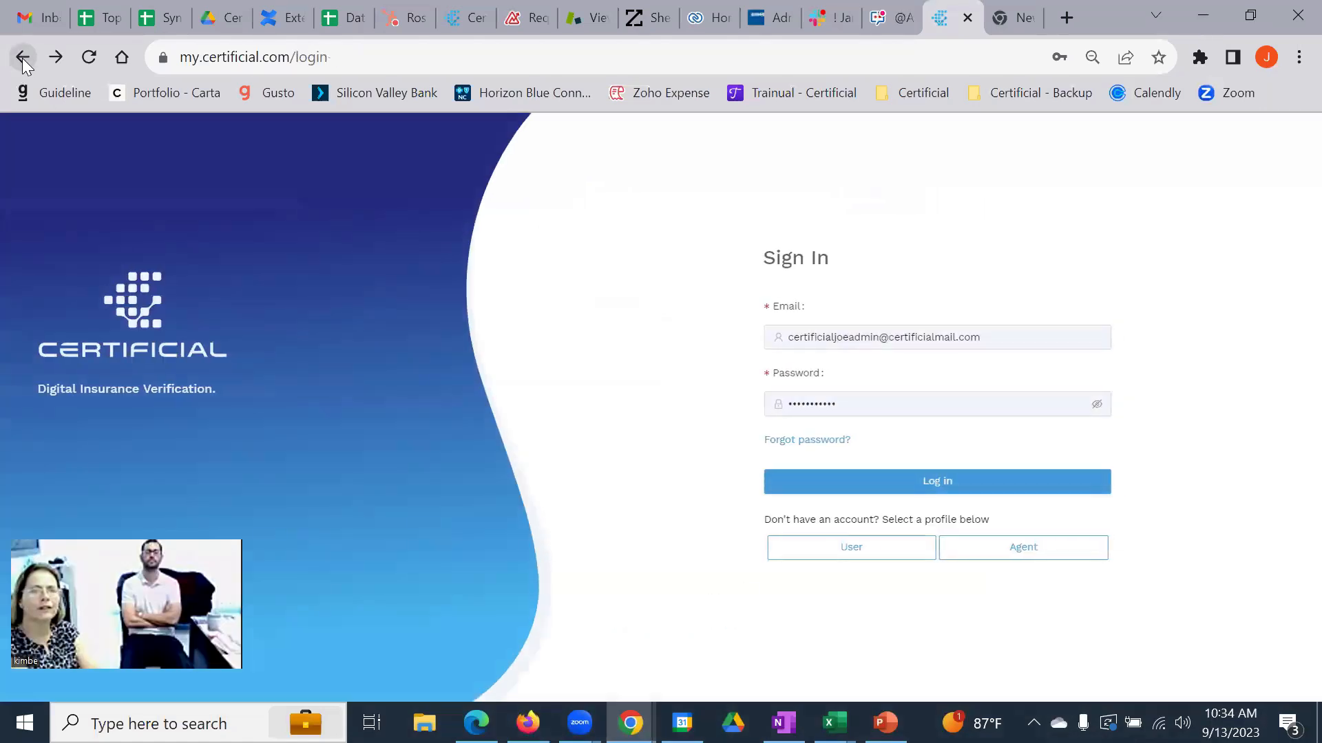
drag(1006, 341, 774, 340)
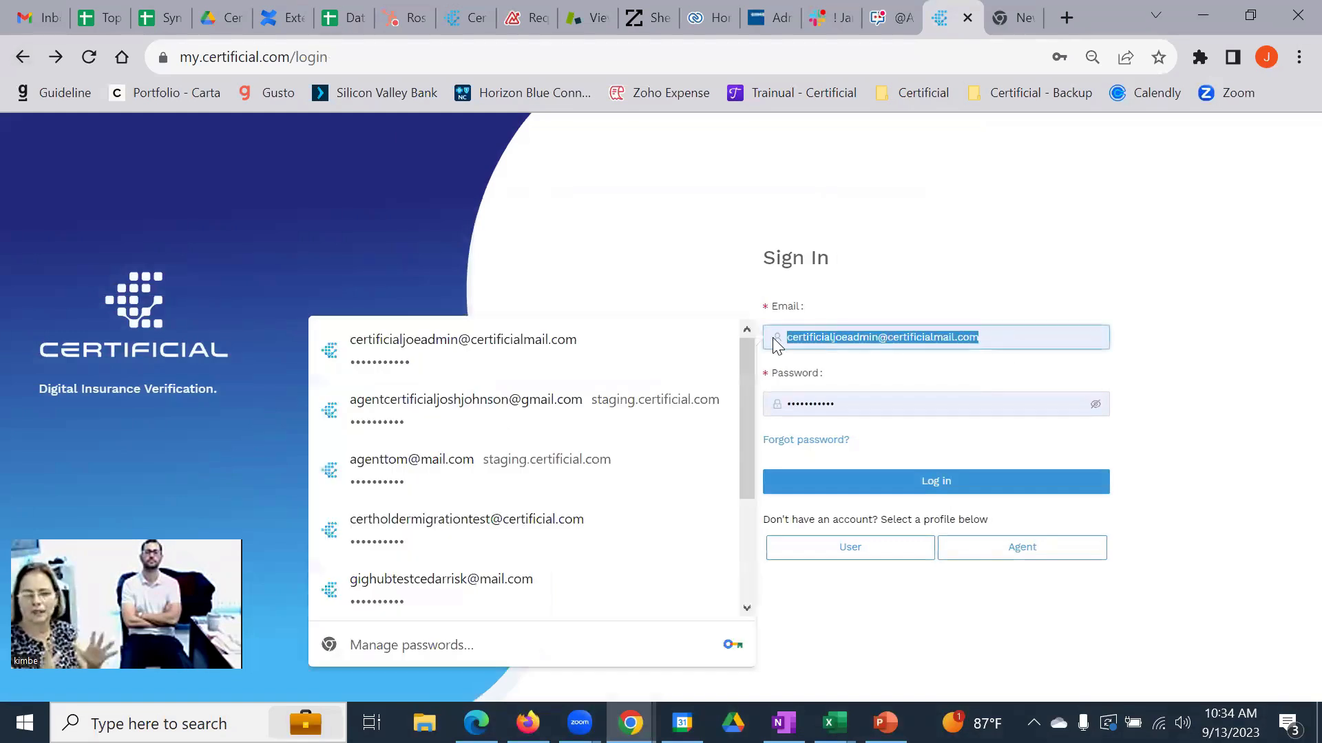
text(emaila)
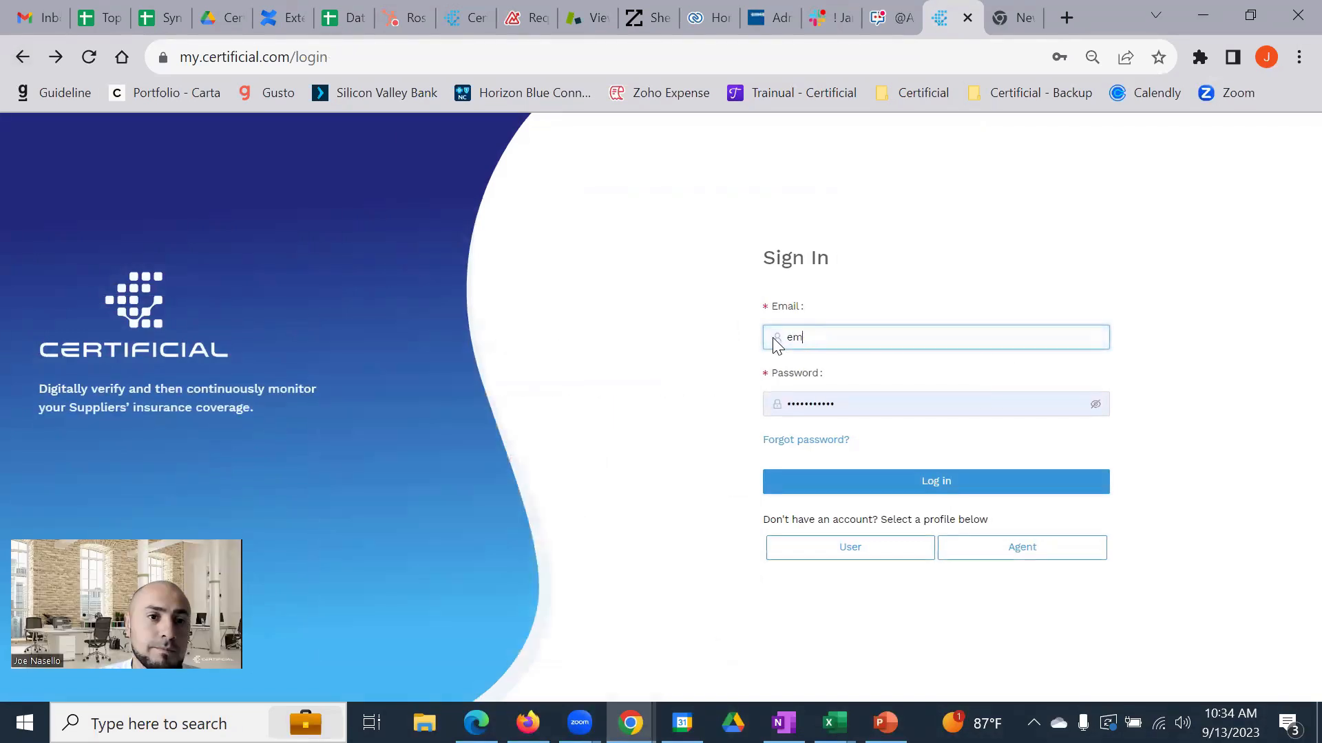
text(ddr)
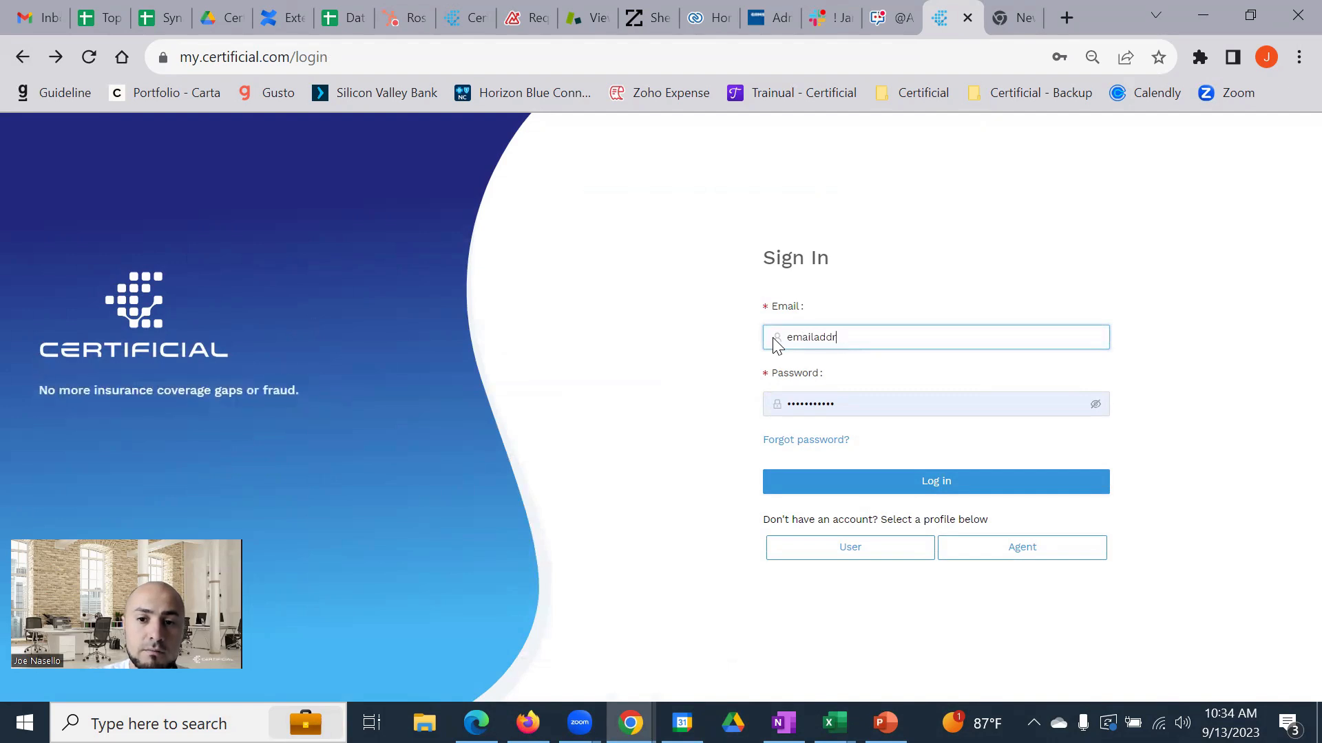
text(ess@mail.com)
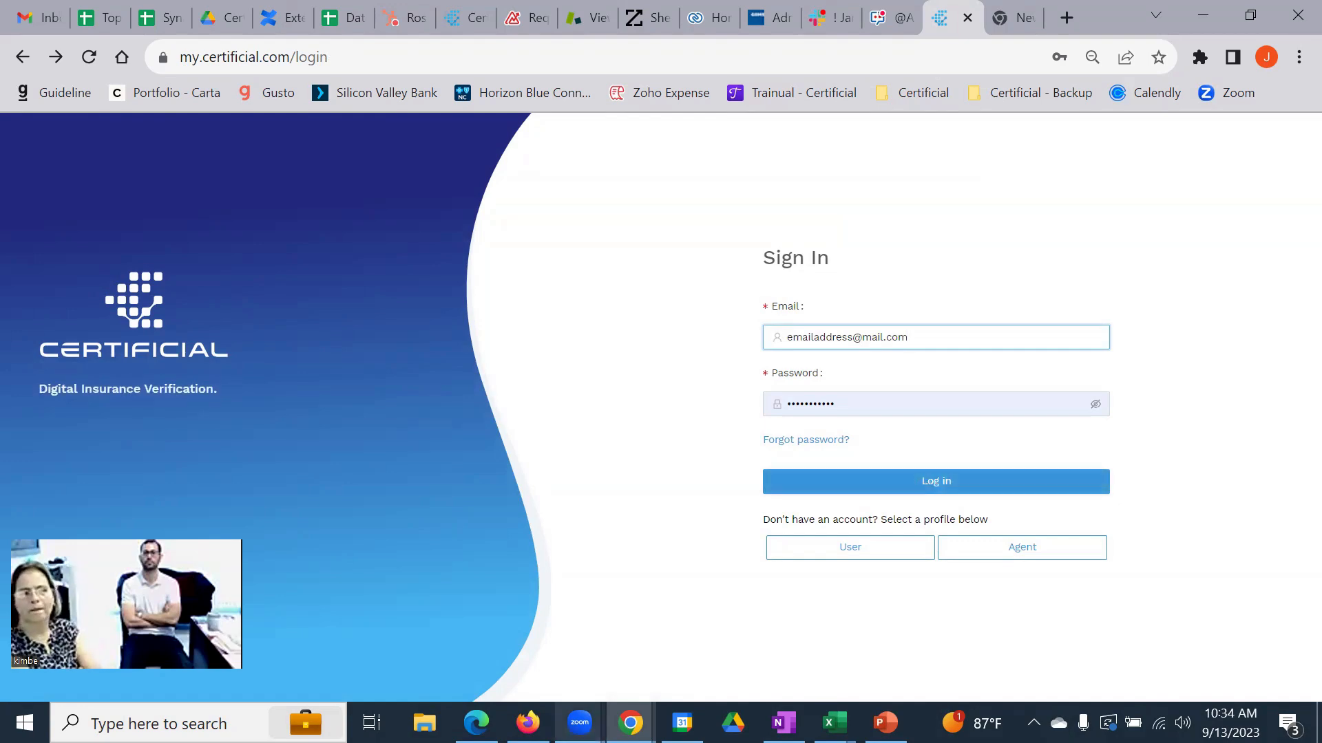
click(528, 723)
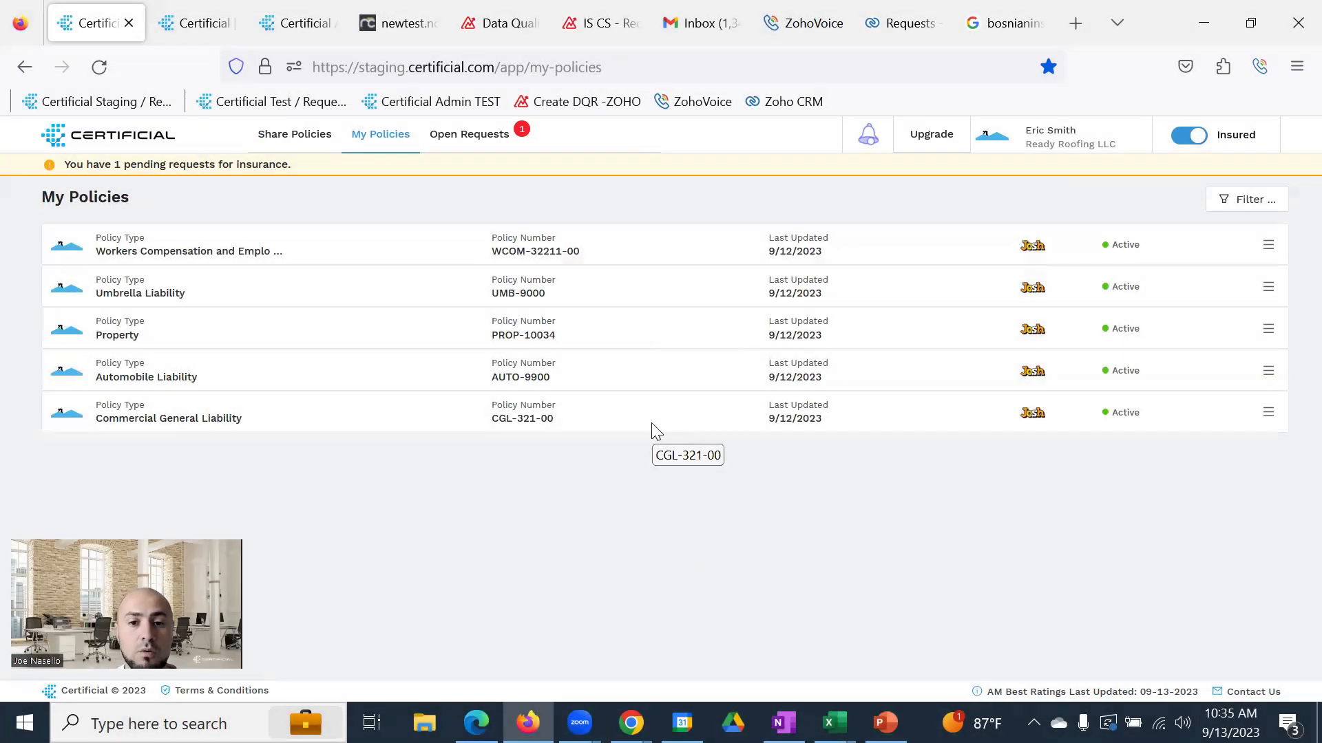
Open Share Policies and scroll down to the policy-type and certificate-holder chord diagram
click(313, 138)
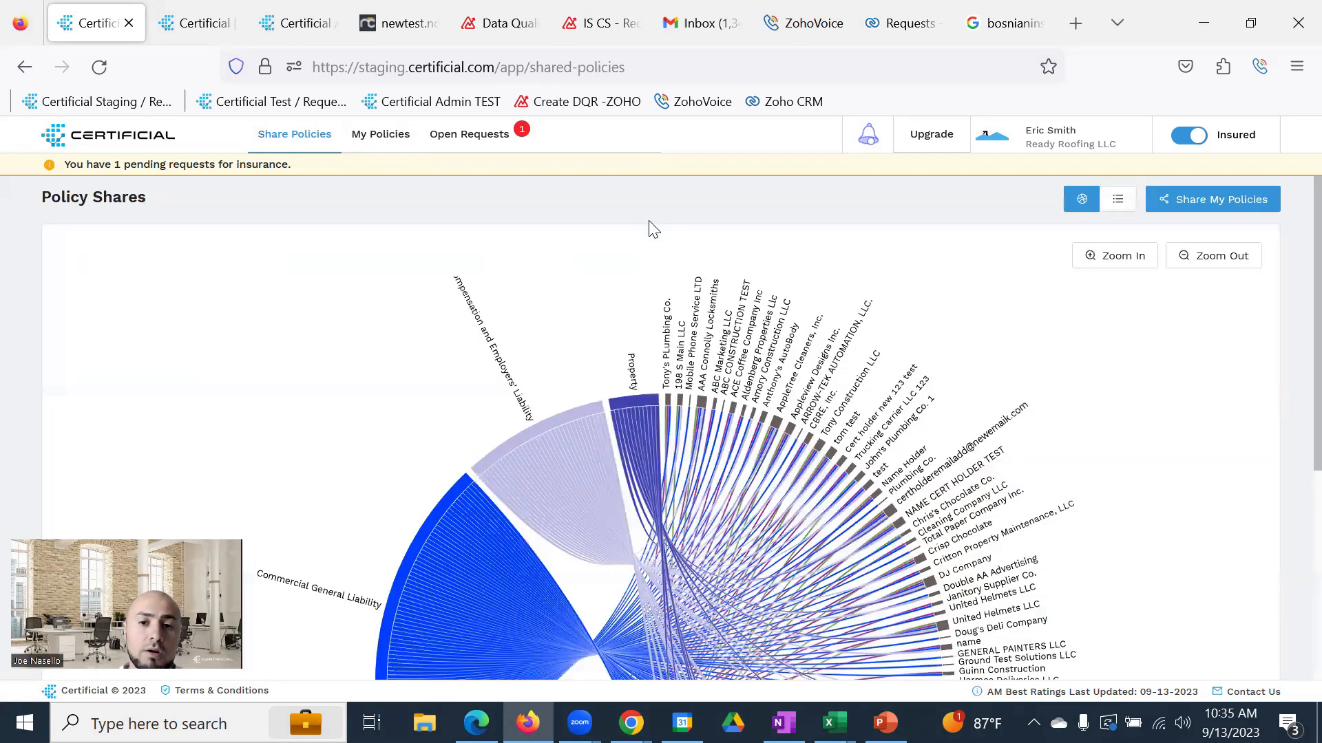
scroll(816, 357, down, 2)
scroll(1221, 369, down, 1)
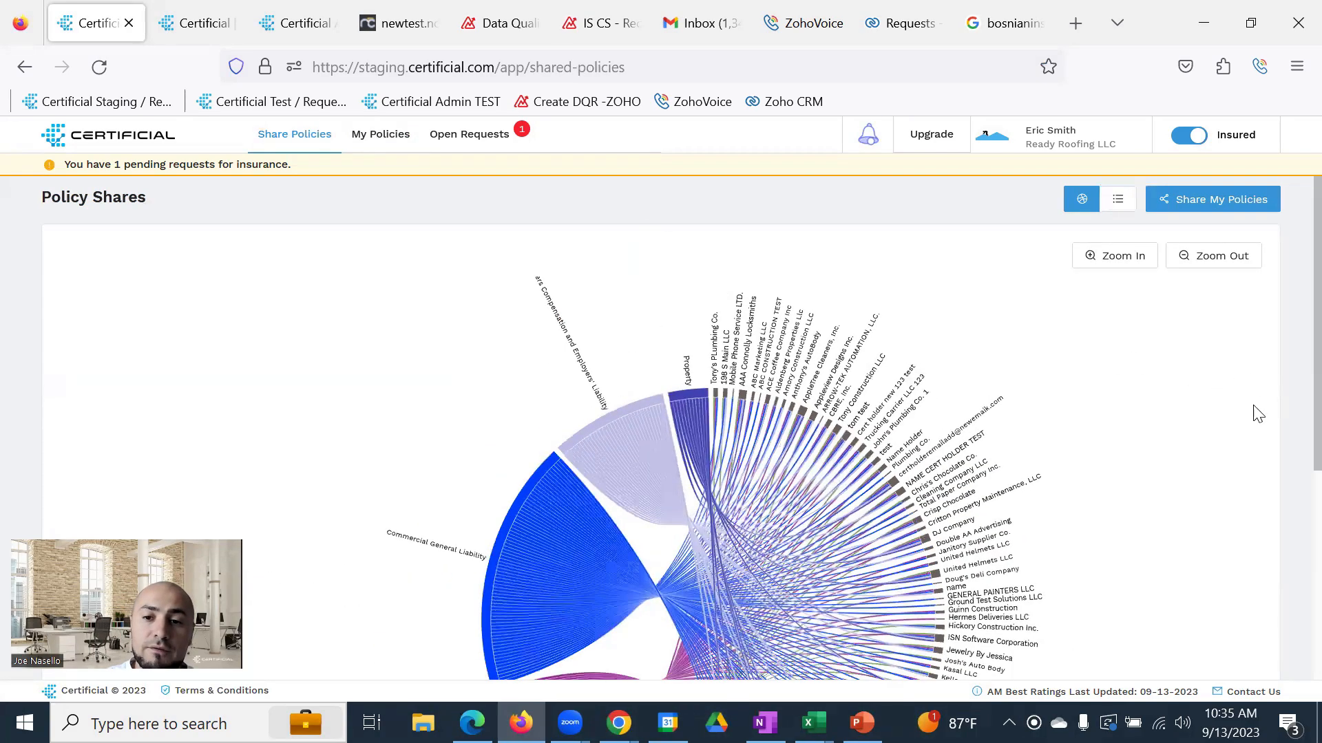
scroll(1290, 434, down, 3)
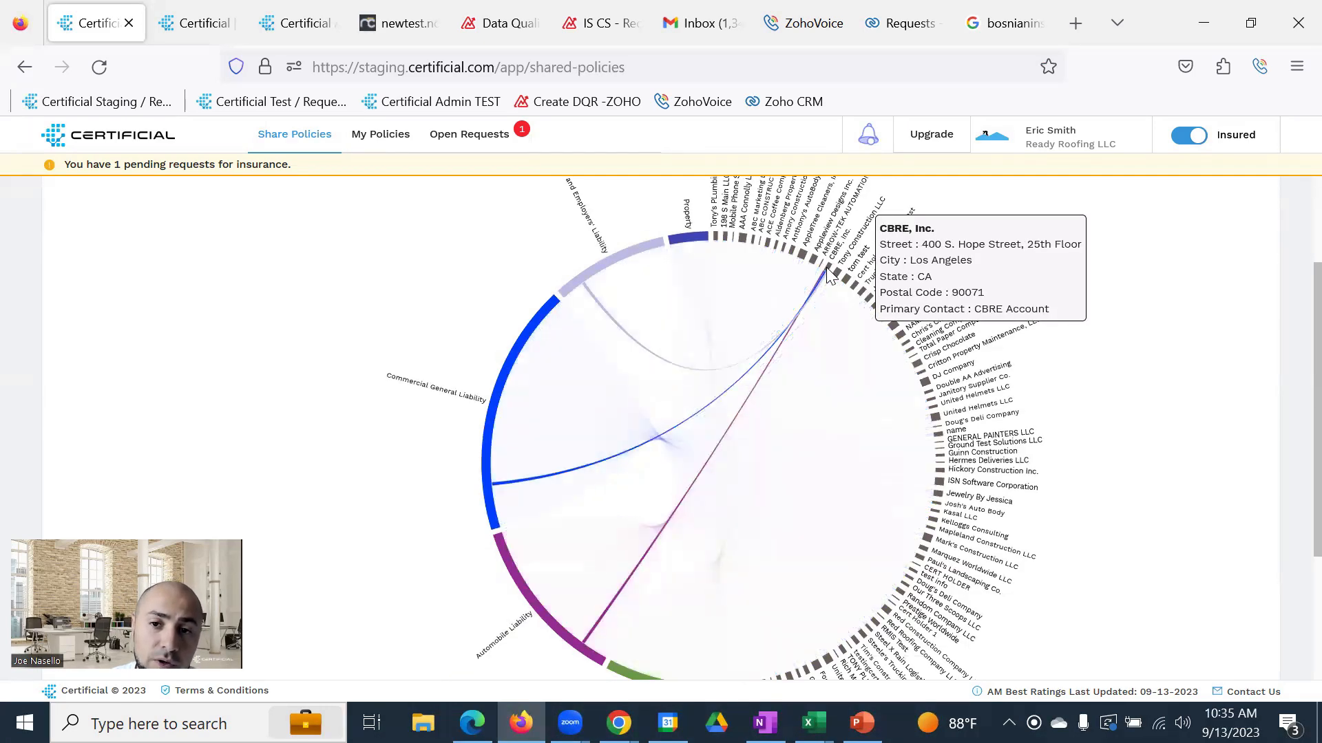
Open CBRE, Inc.'s share details and review its 28 attachments
click(827, 271)
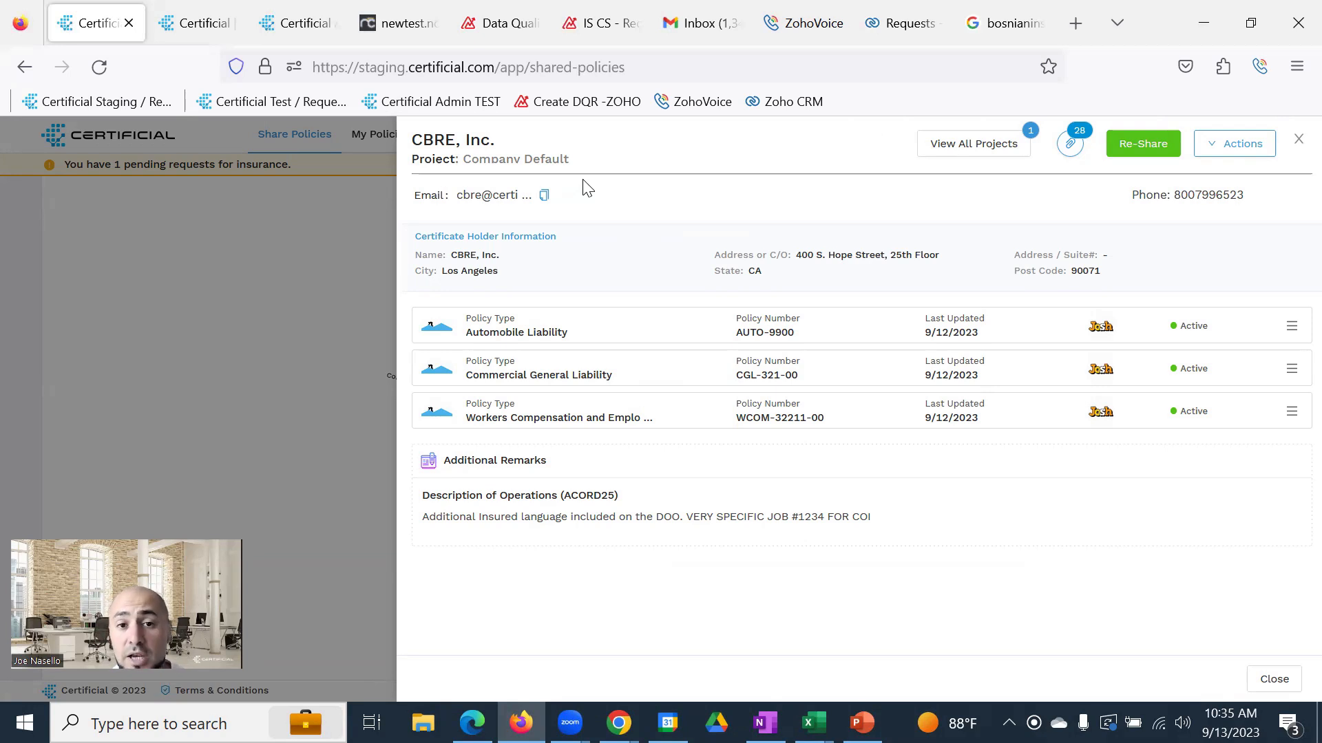
click(1076, 146)
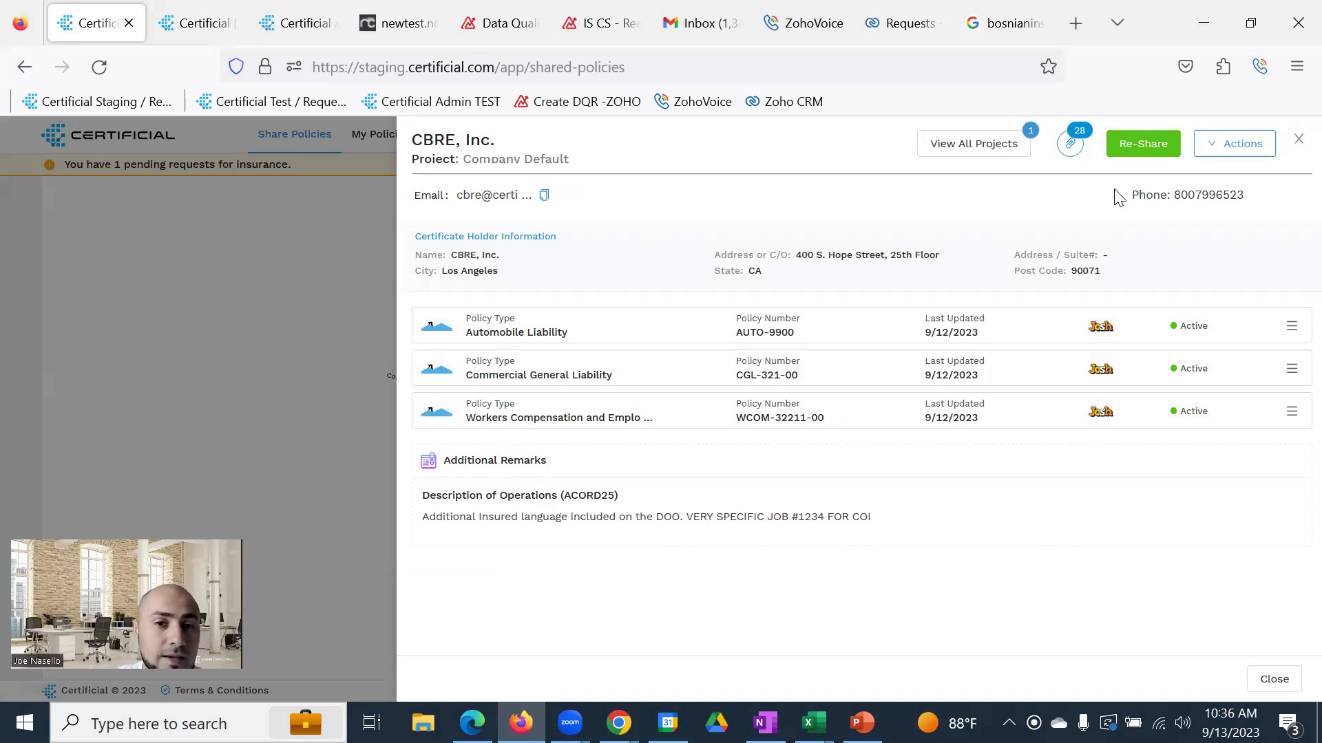
drag(412, 137, 509, 141)
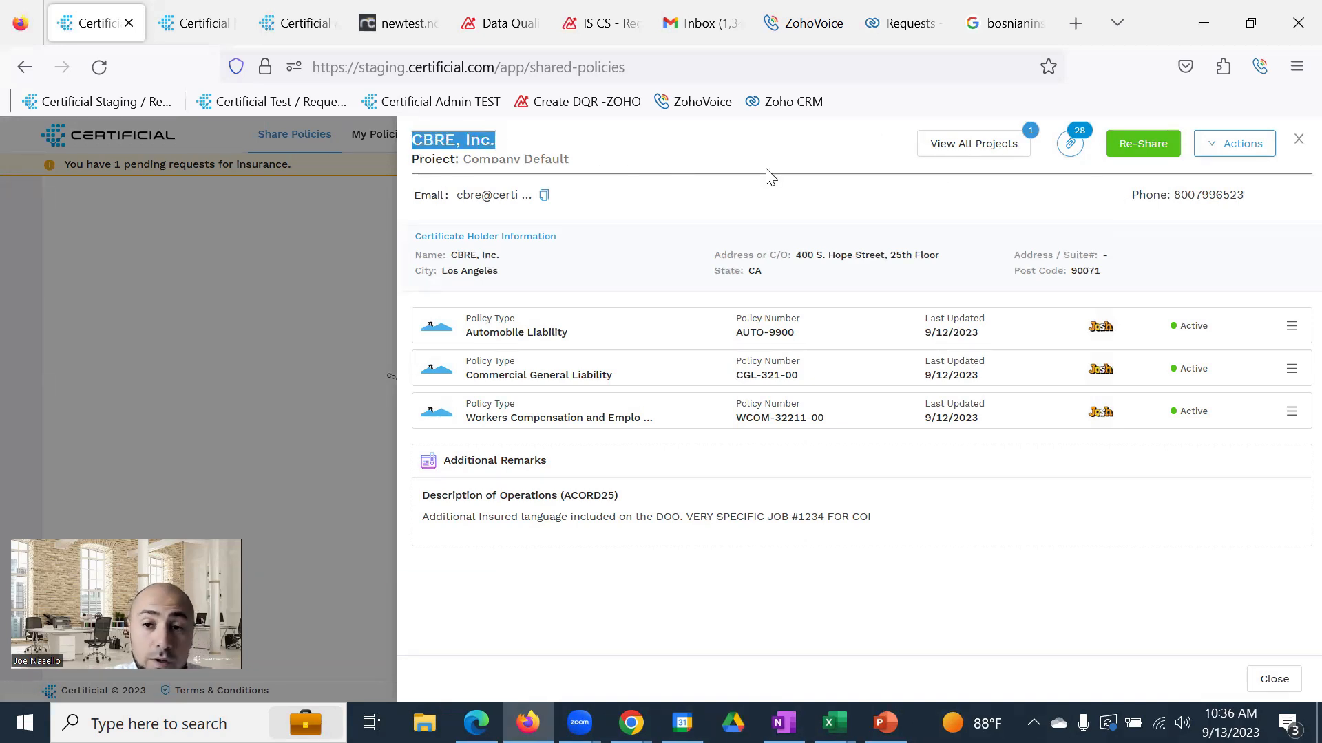
click(766, 177)
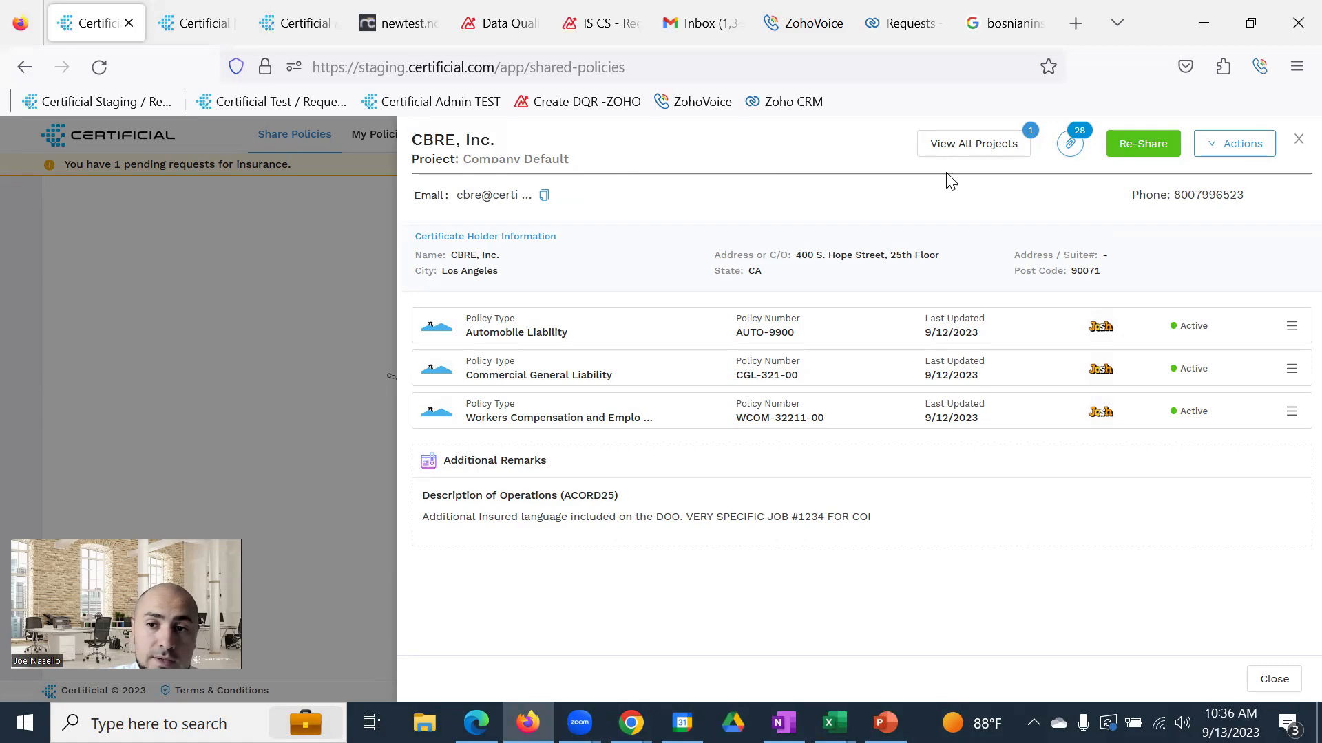
Start re-sharing with CBRE, Inc., leave Automobile Liability without Additional Insured, and advance to Insureds
click(1142, 148)
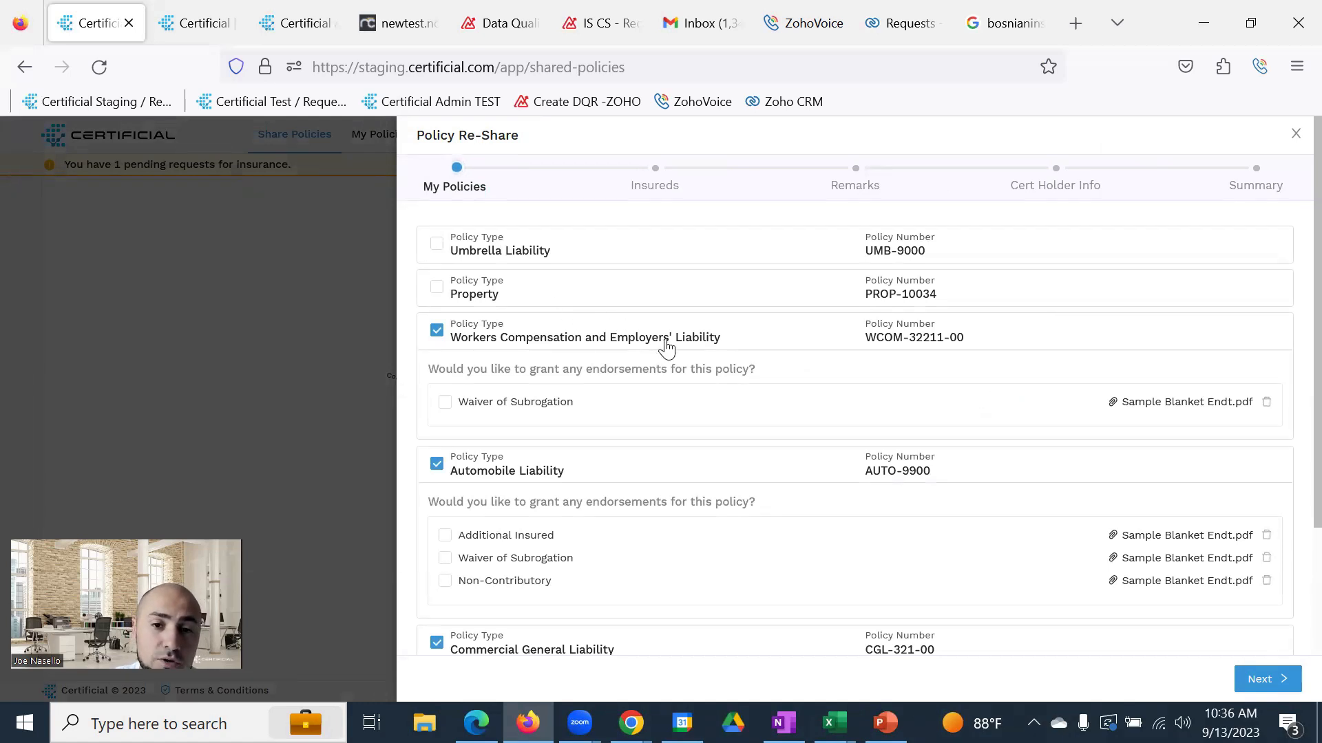
scroll(1012, 422, down, 2)
scroll(796, 464, down, 1)
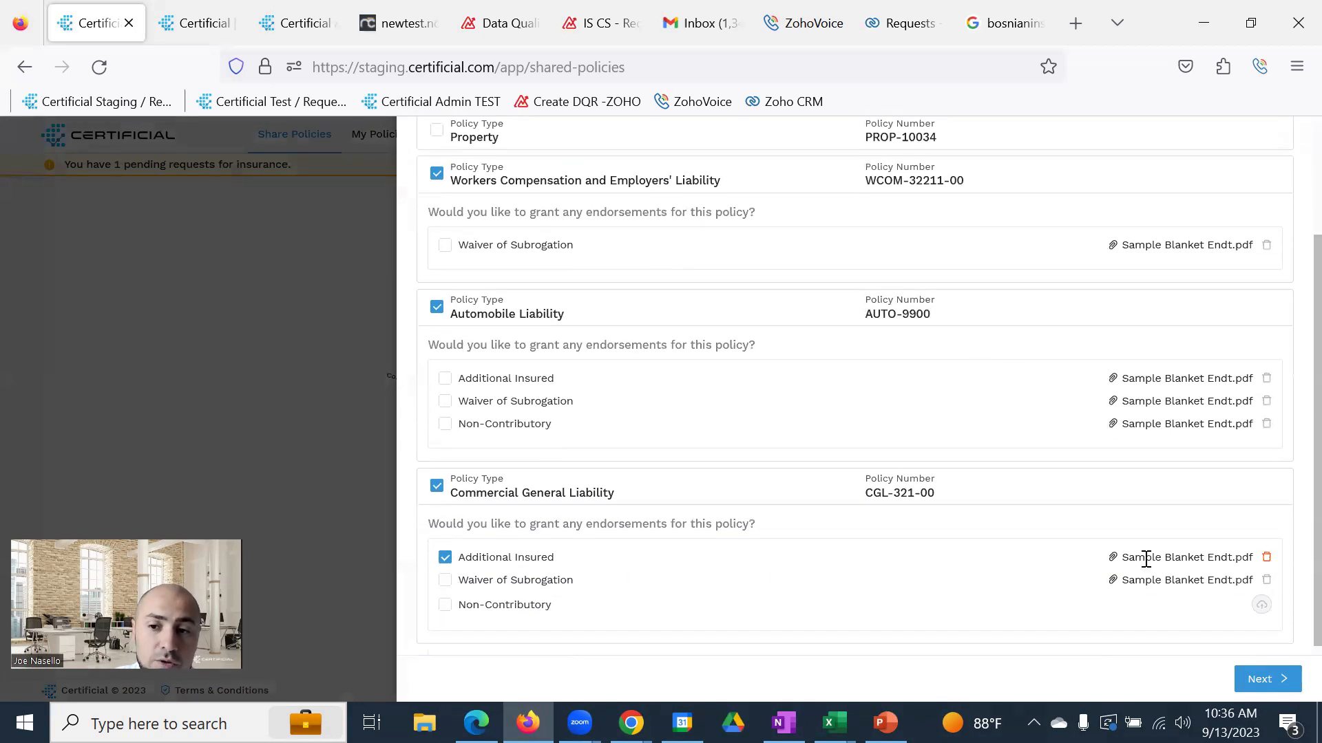
scroll(921, 406, up, 2)
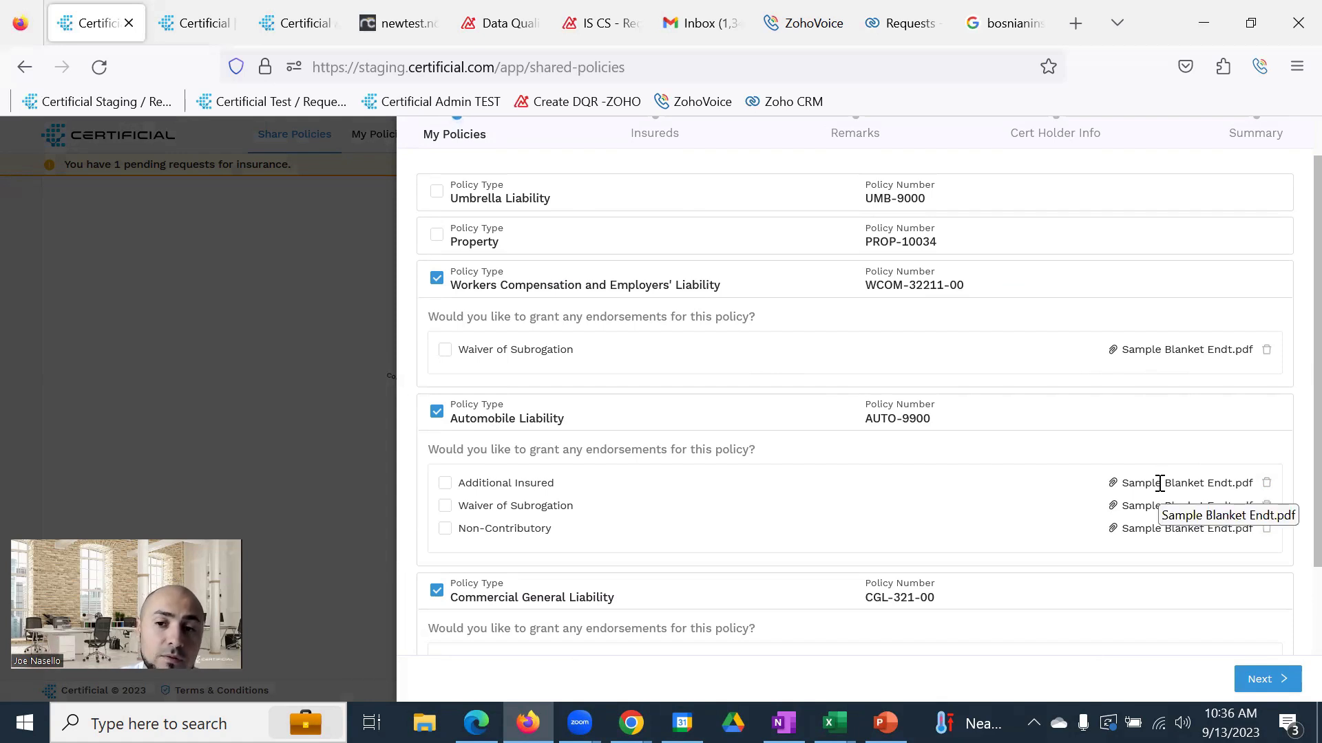
click(444, 484)
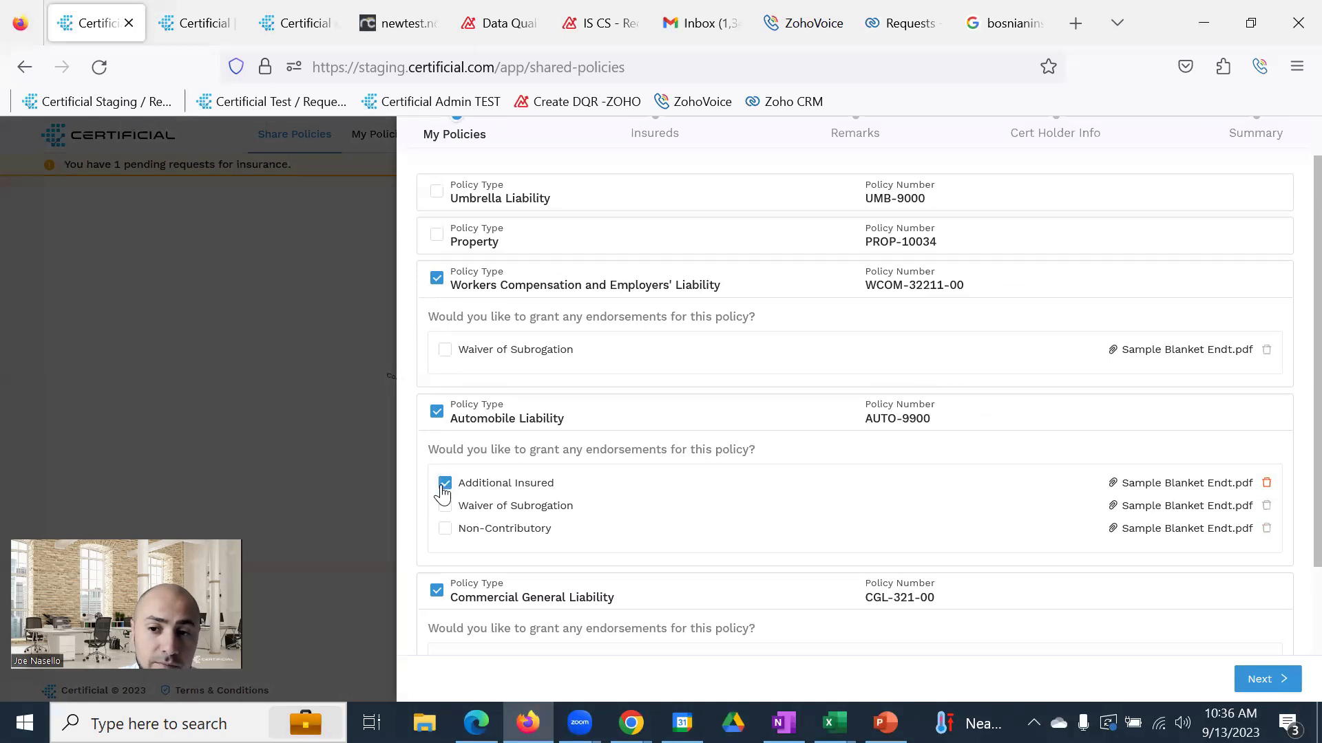
click(444, 487)
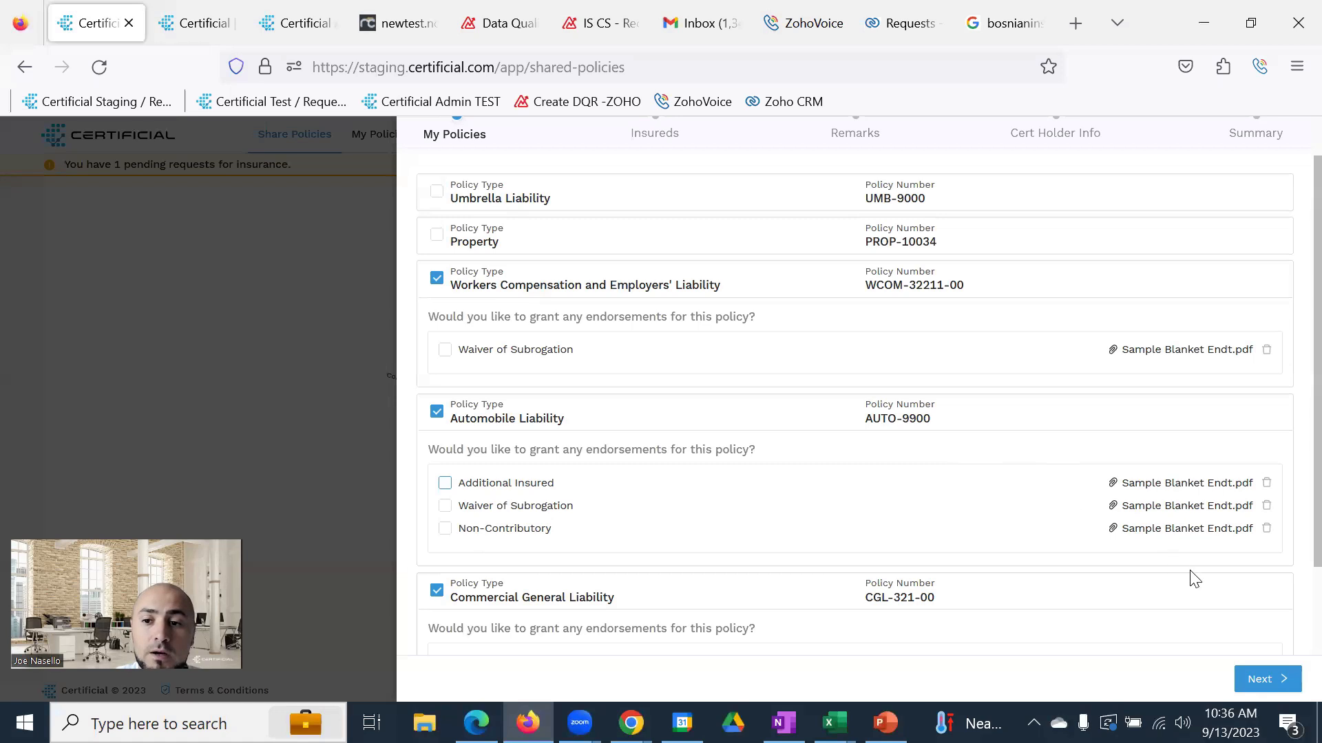
click(1264, 681)
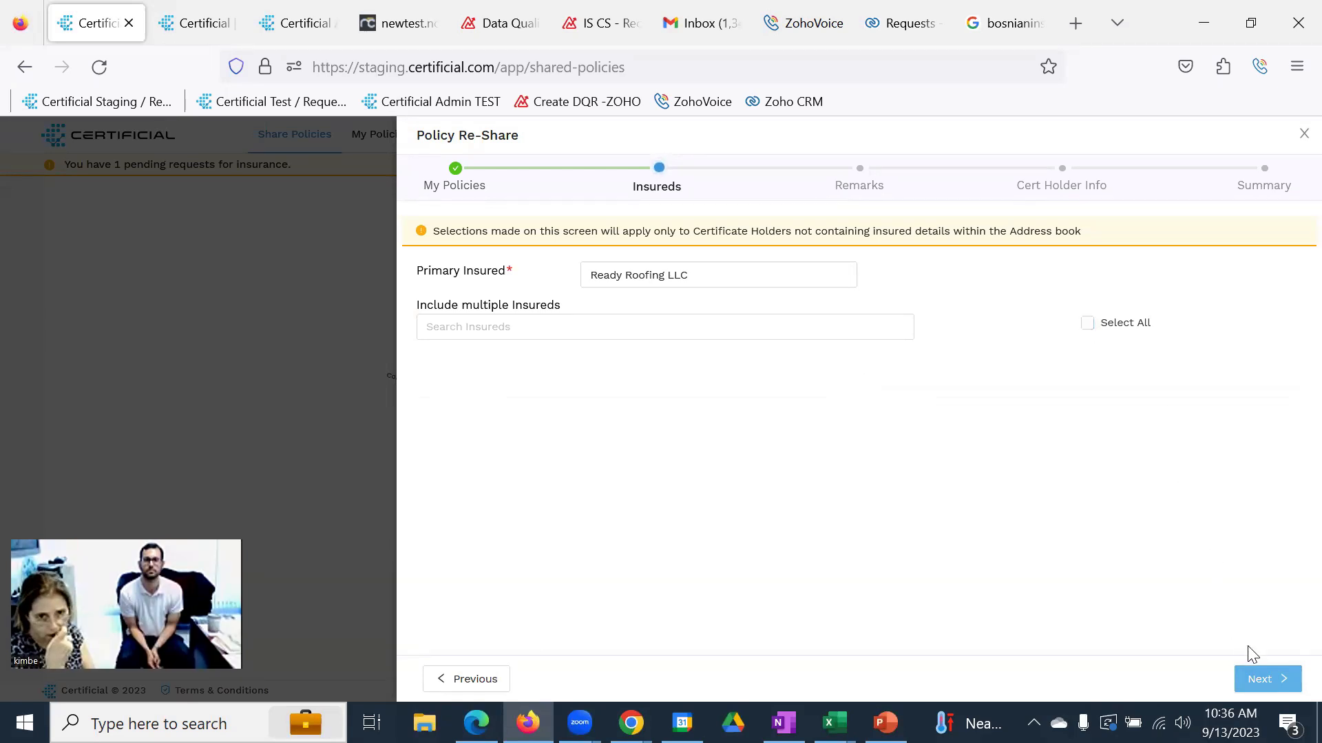
Pass through Remarks, leaving Description of Operations unchanged, to reach Cert Holder Info for CBRE, Inc
click(1272, 680)
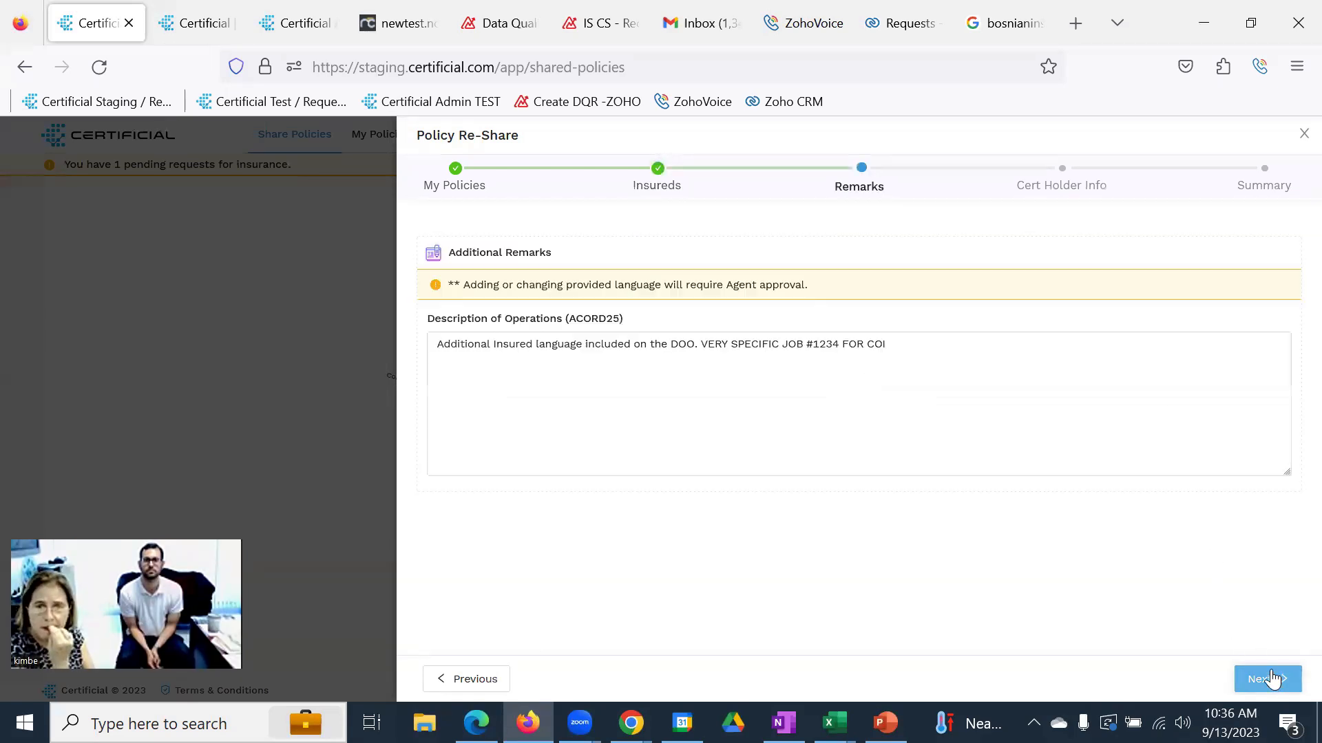
click(986, 356)
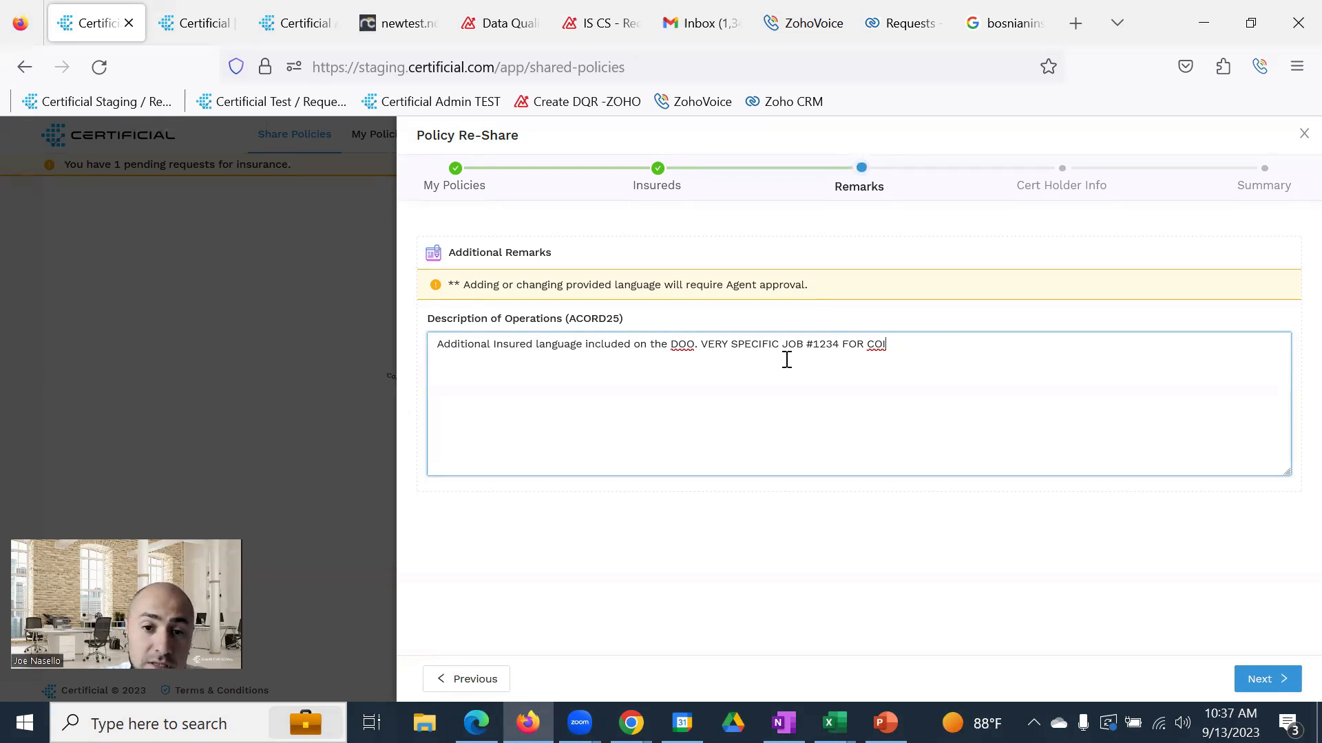
click(1266, 678)
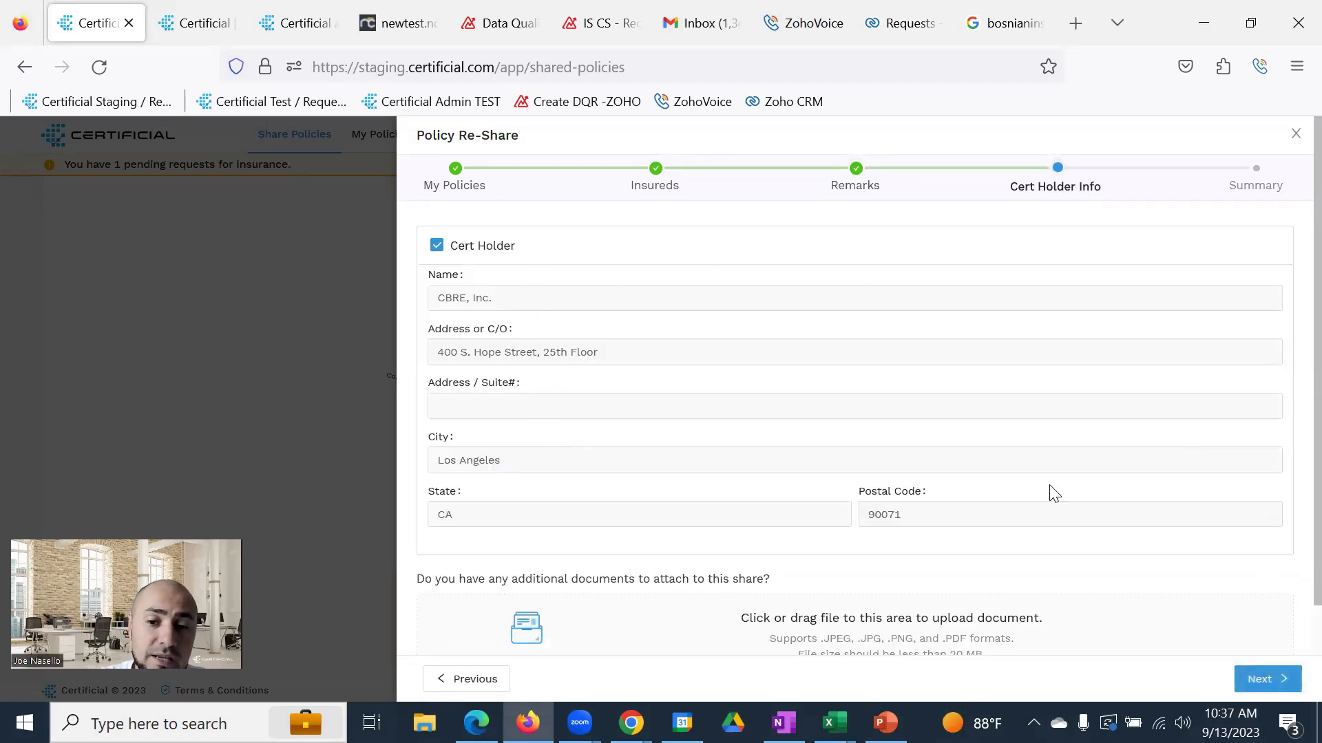
Share the three policies with CBRE, Inc. from the Summary and return to the chord diagram
click(1283, 684)
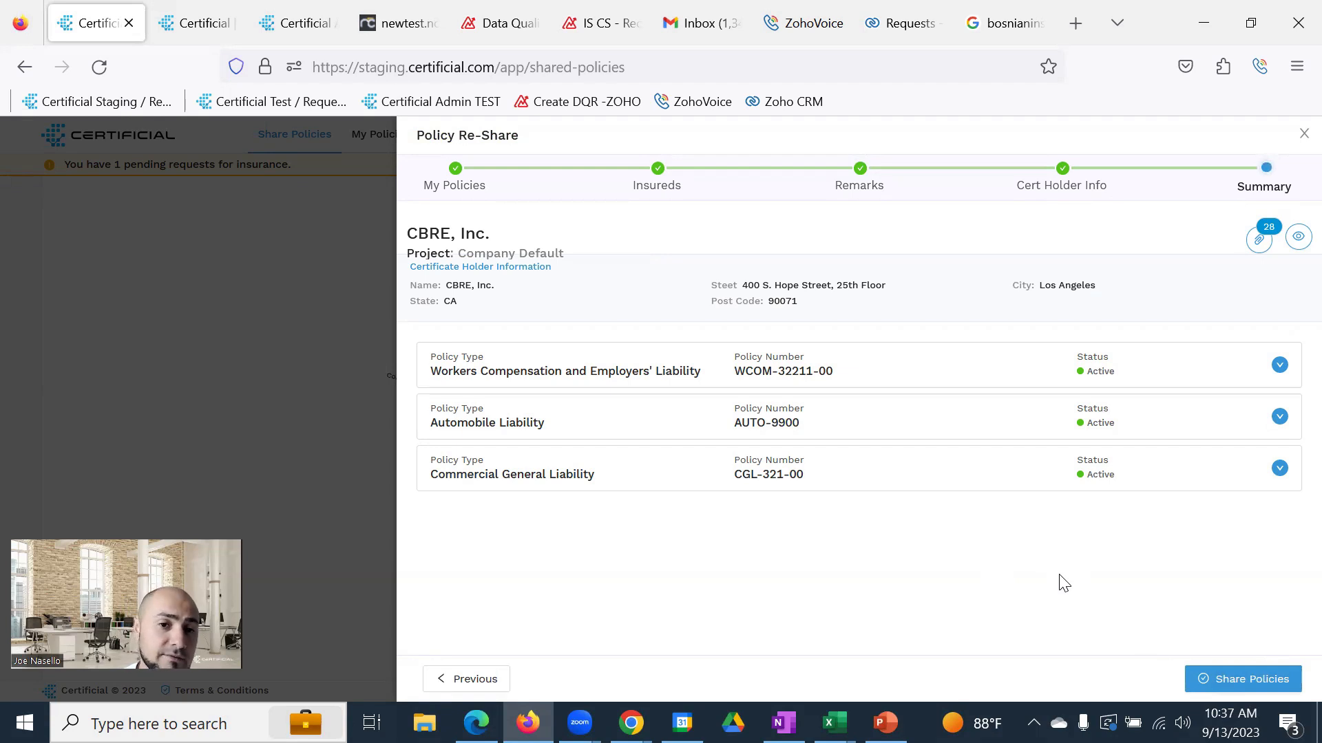
click(1234, 682)
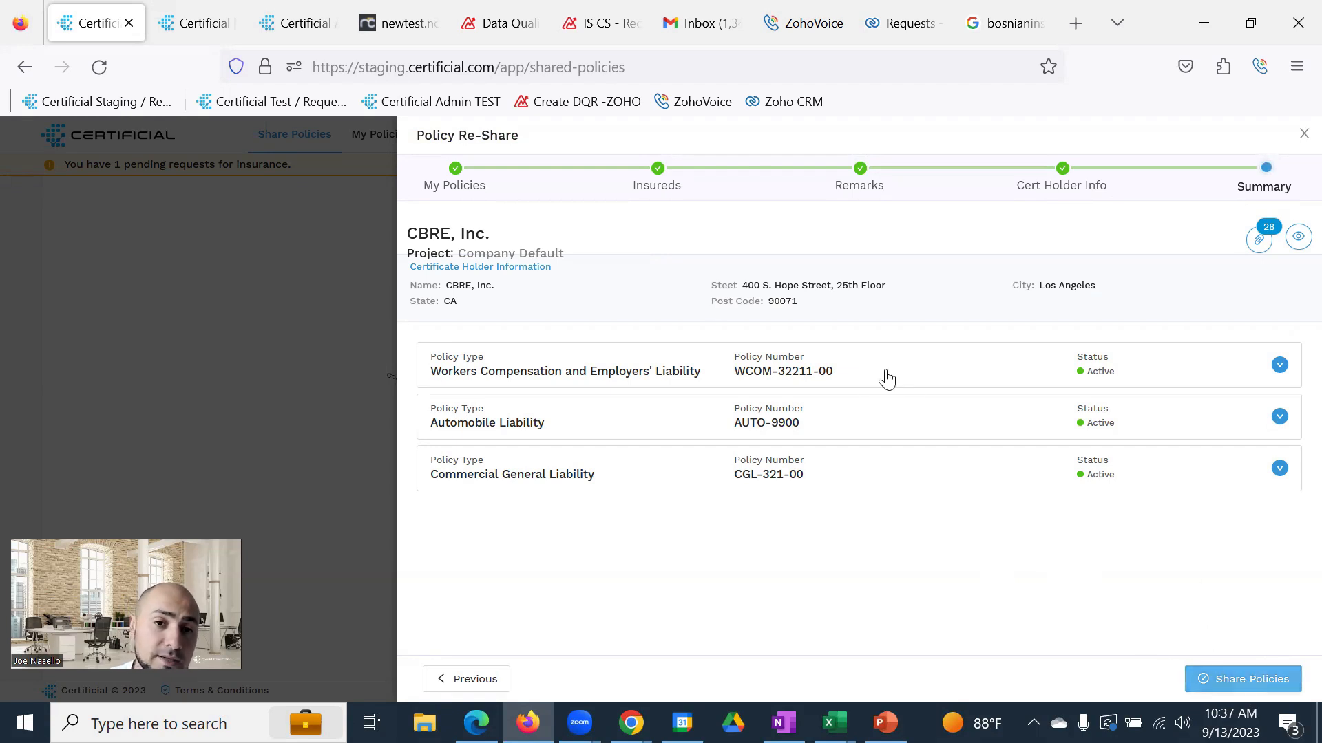
drag(406, 233, 491, 234)
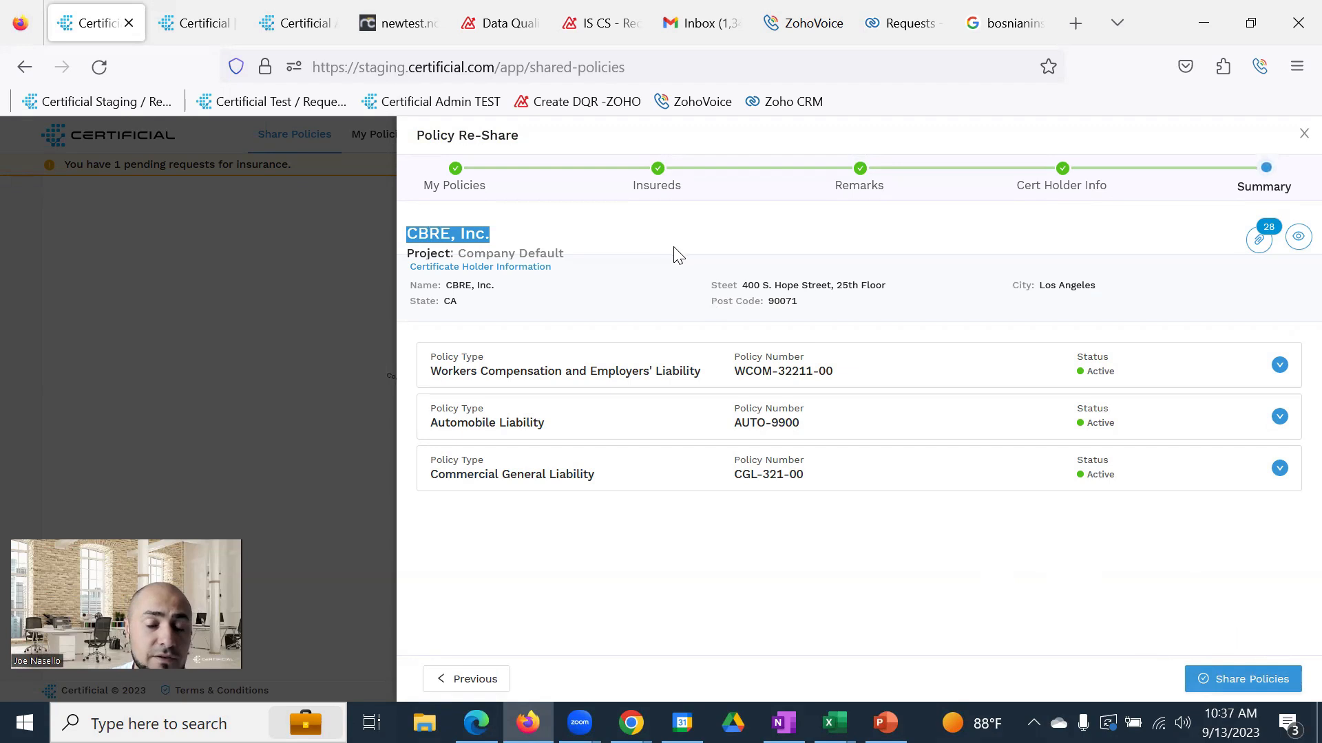
click(700, 246)
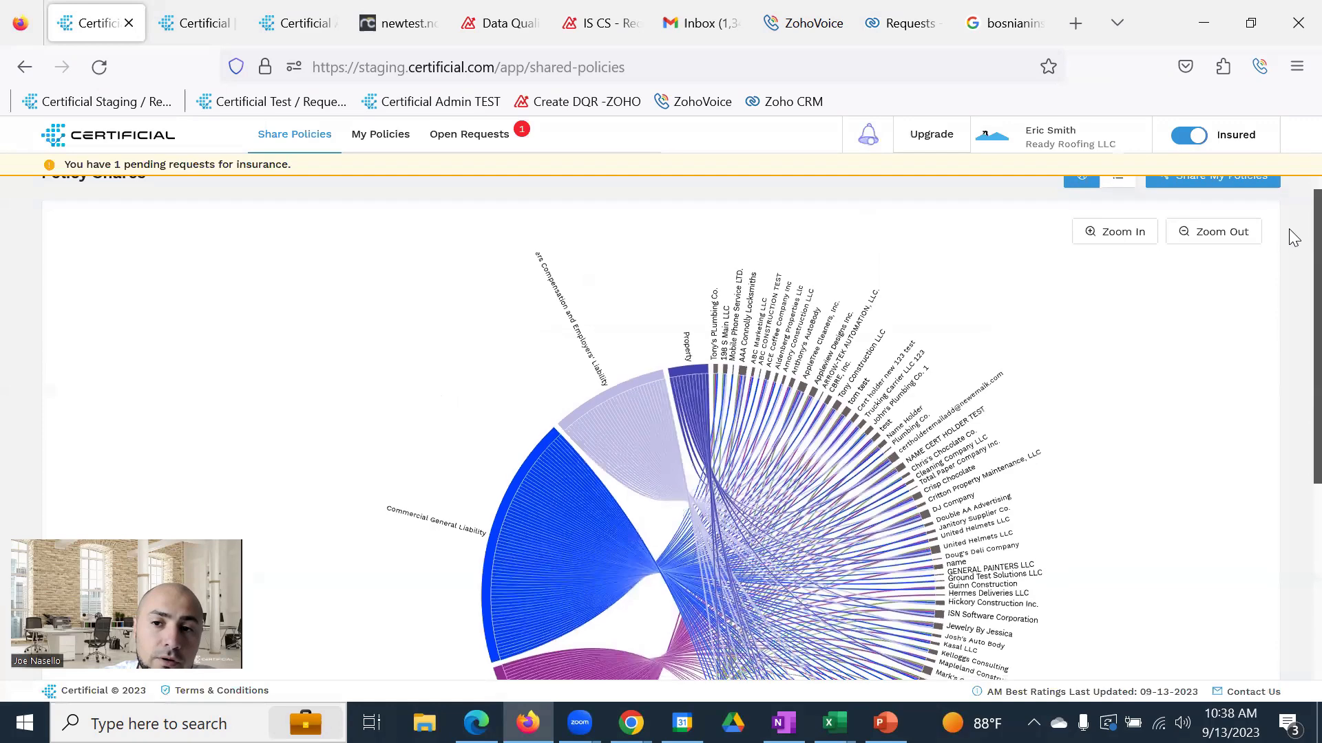
scroll(1292, 234, up, 1)
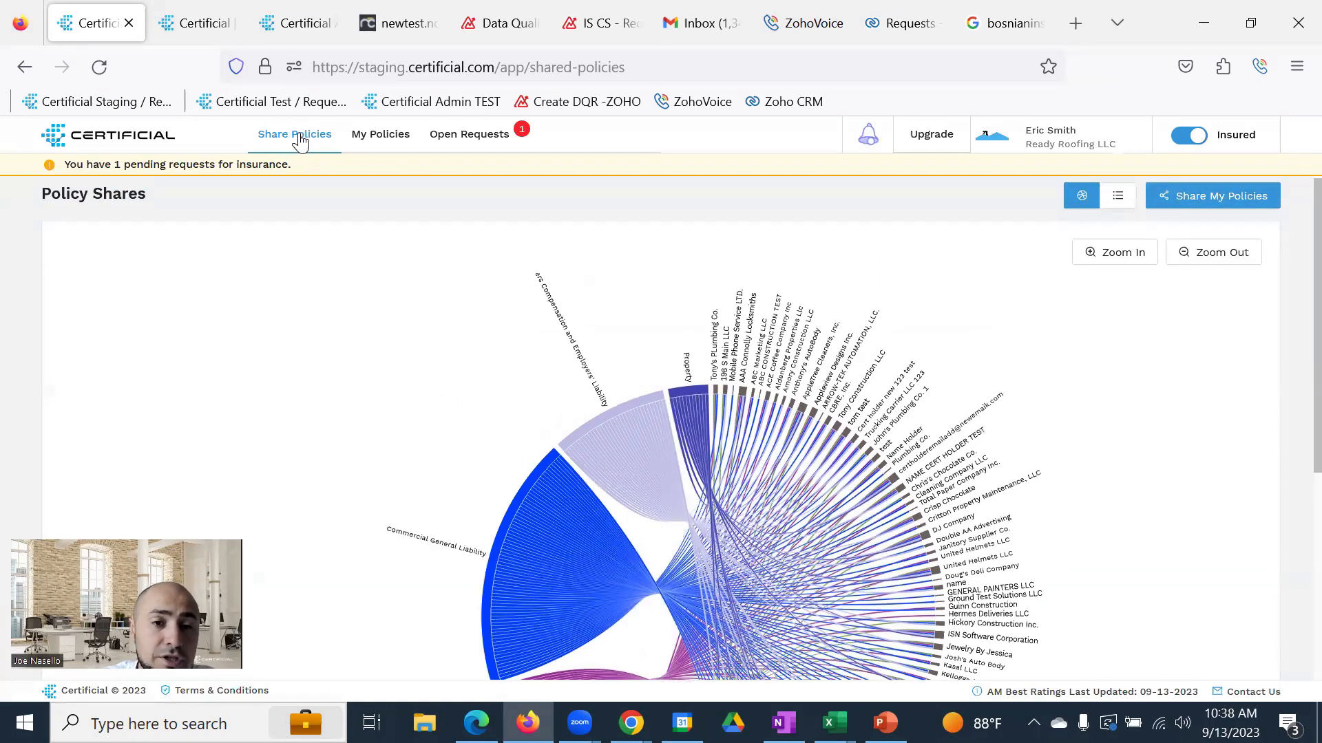
Start a new Share My Policies wizard, then try and clear an 'llc' company search
click(1214, 200)
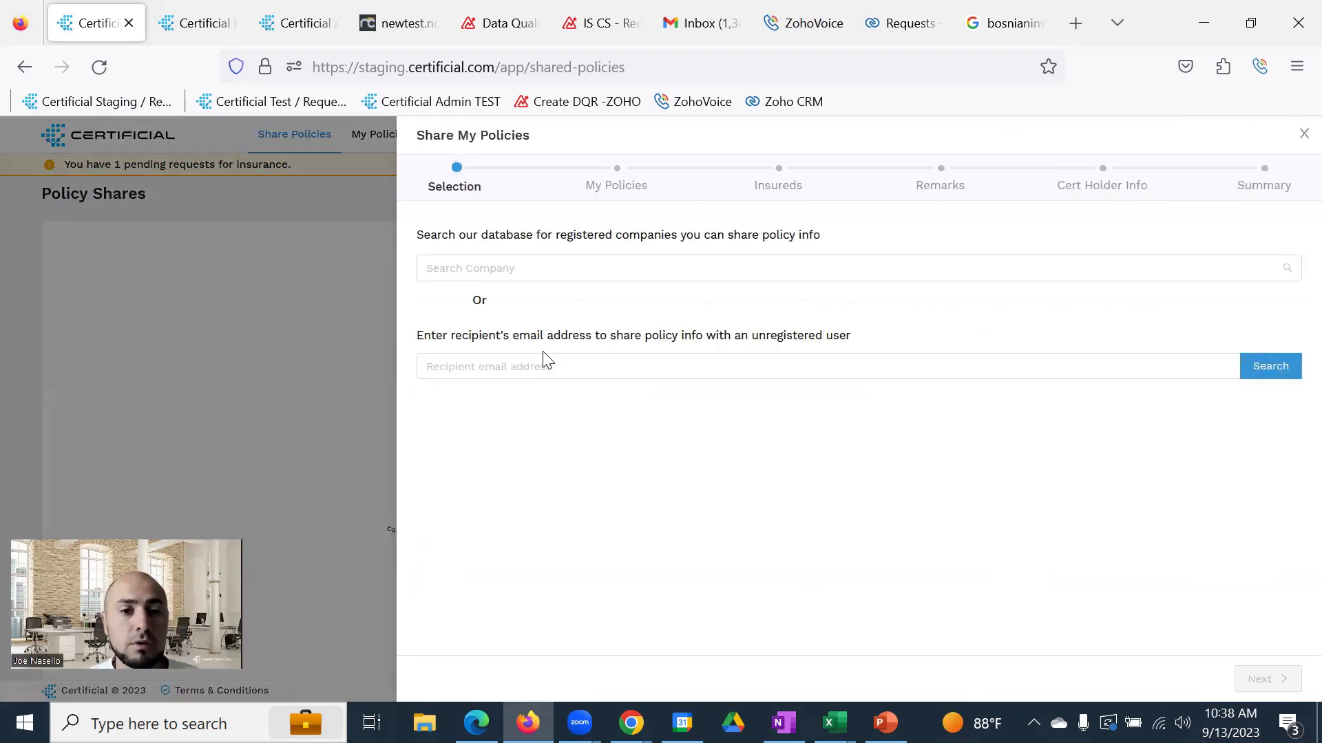
click(609, 272)
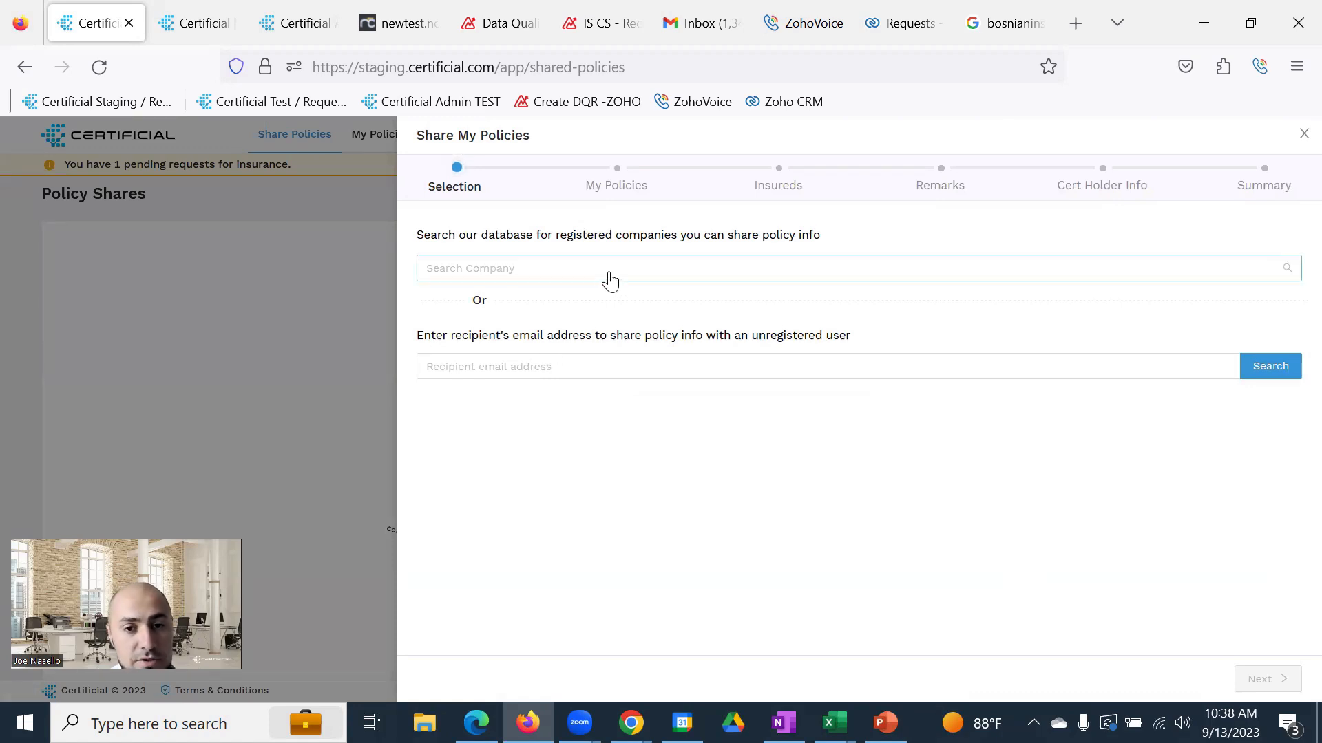
text(llc)
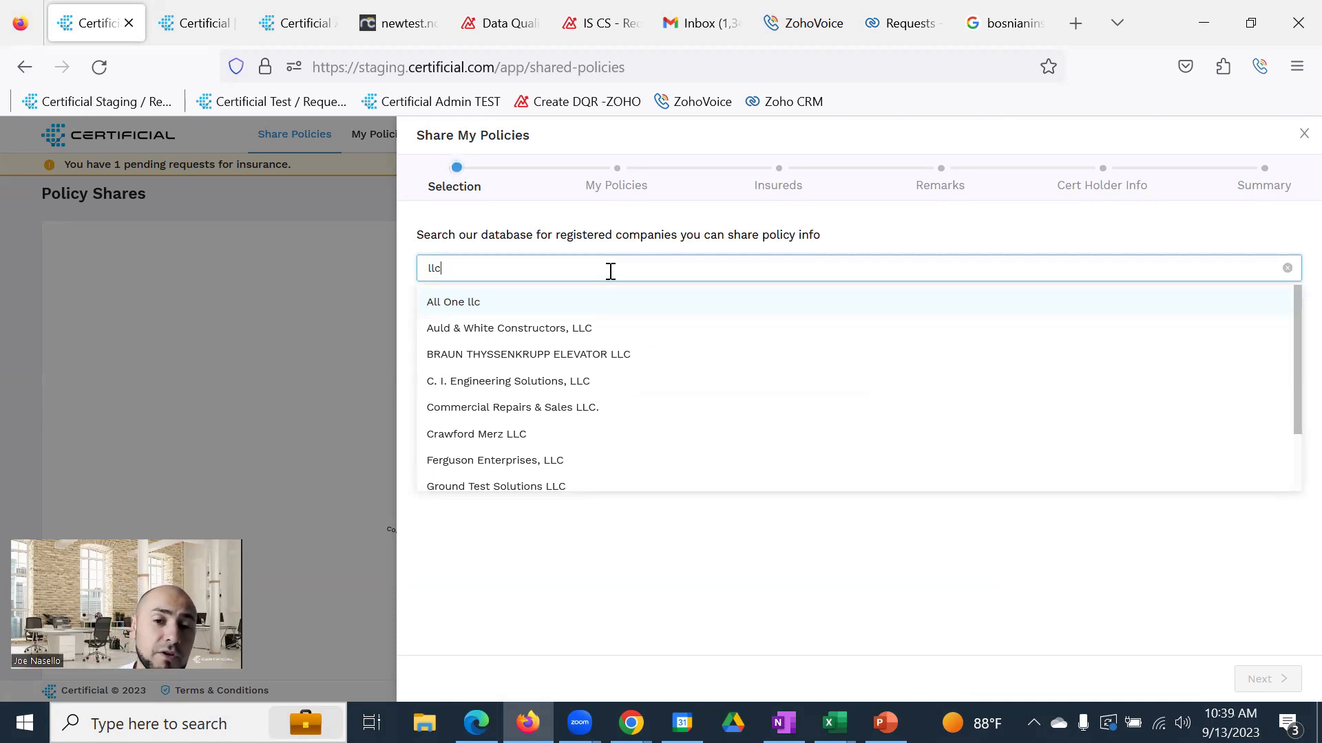
key(BackSpace)
key(BackSpace)
key(BackSpace)
Enter the unregistered recipient's e-mail address in the unregistered user field
click(561, 367)
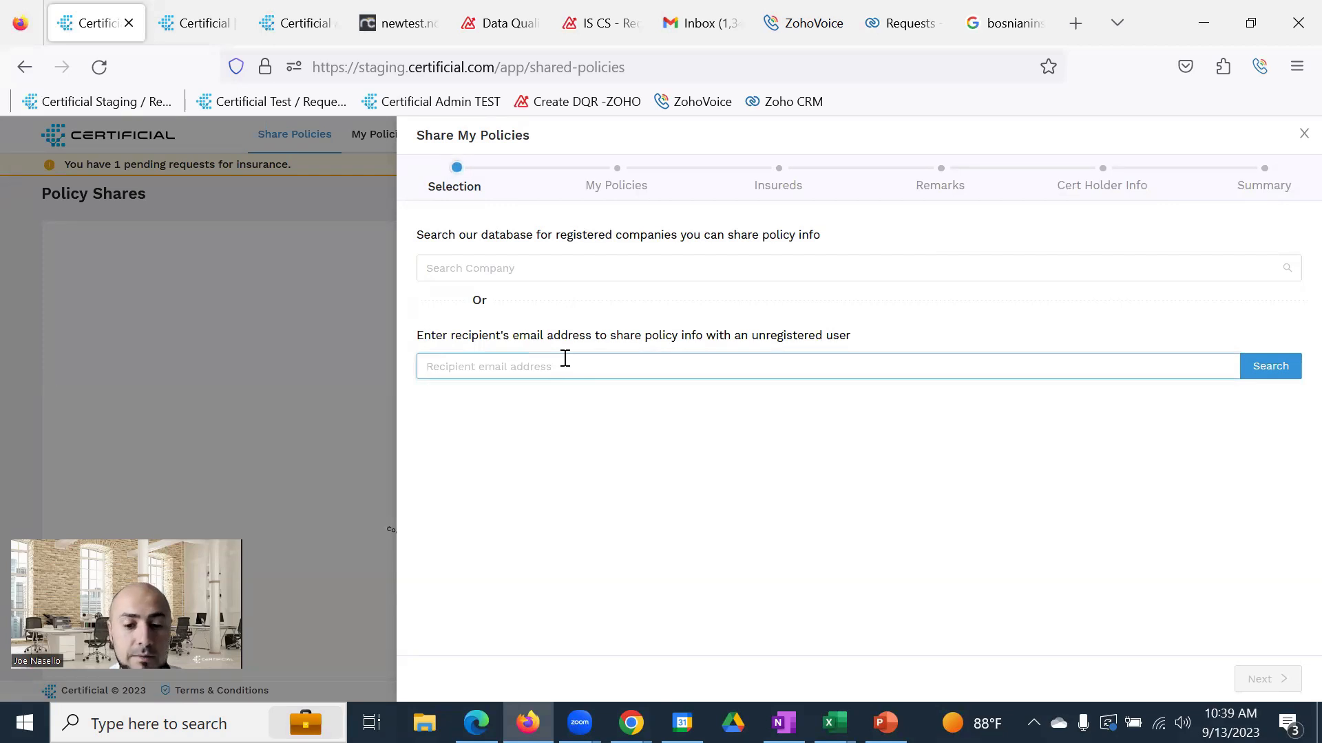
text(new)
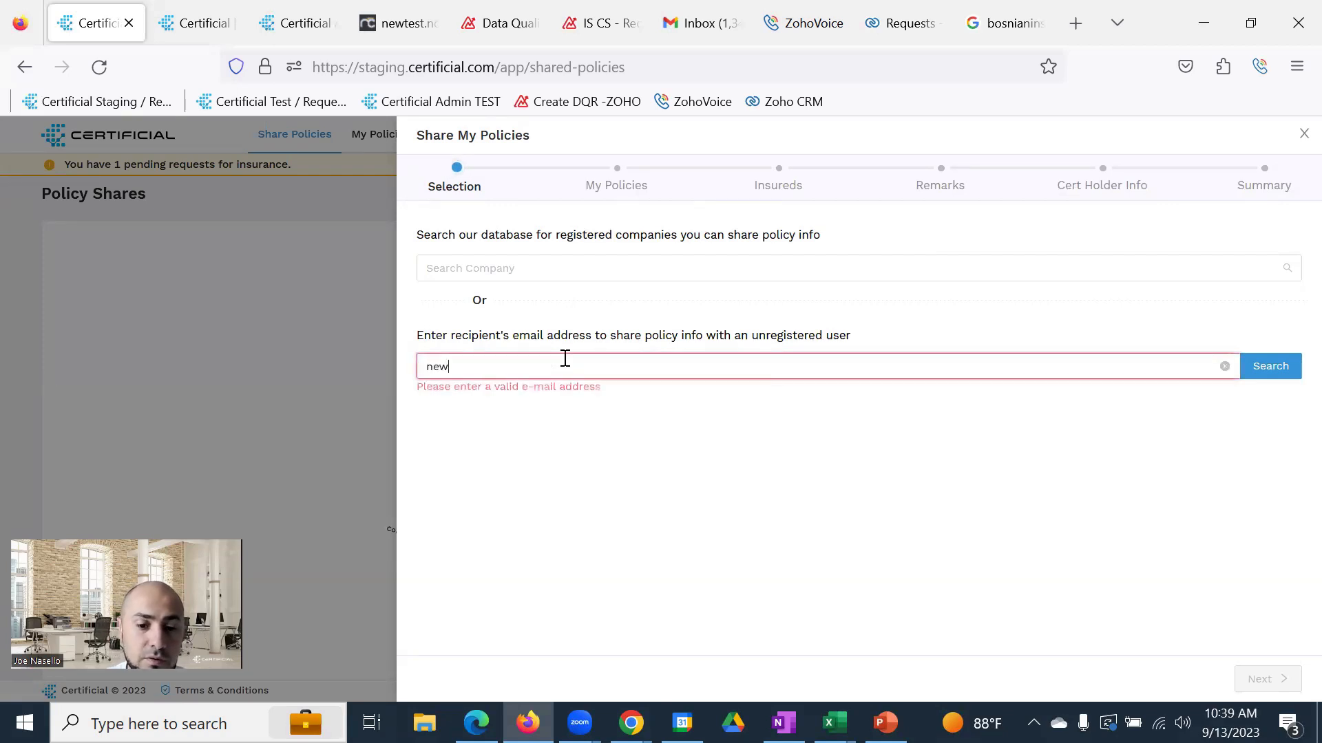
text(certholderemail)
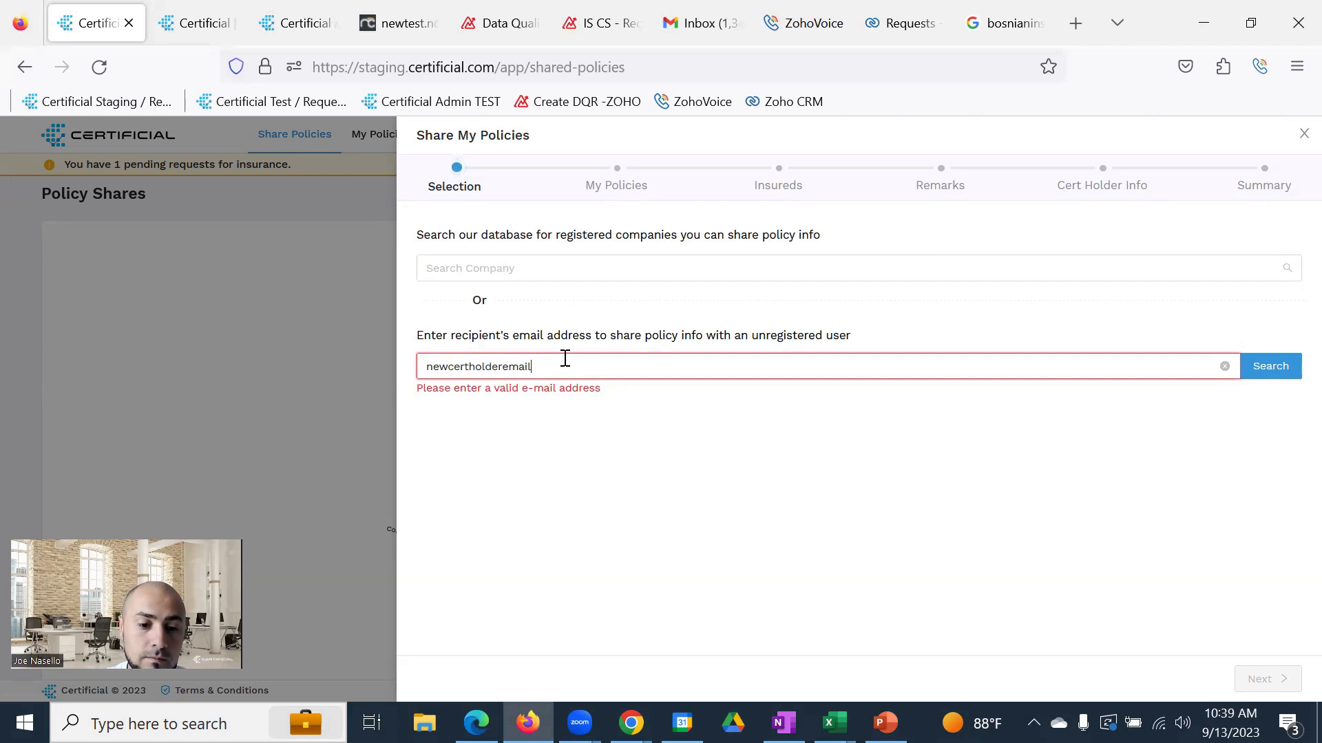
text(@certmailt)
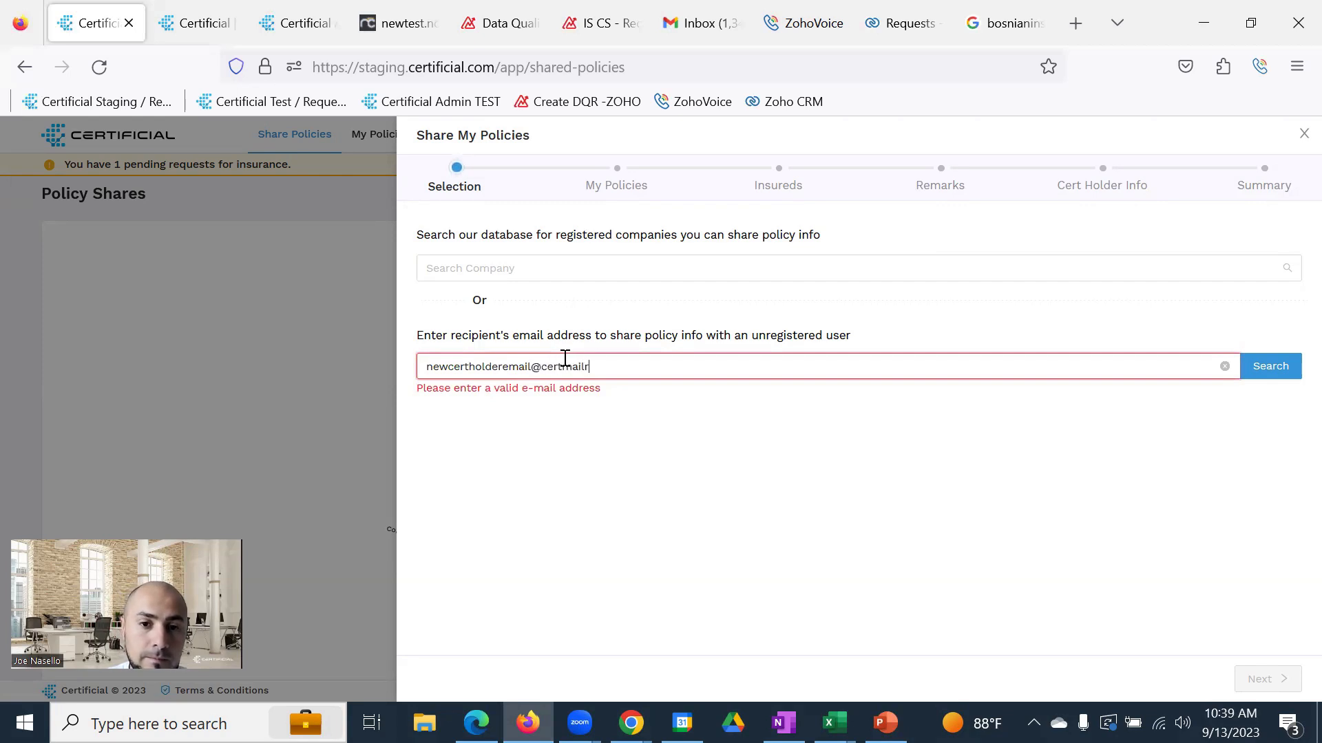
text(est.com)
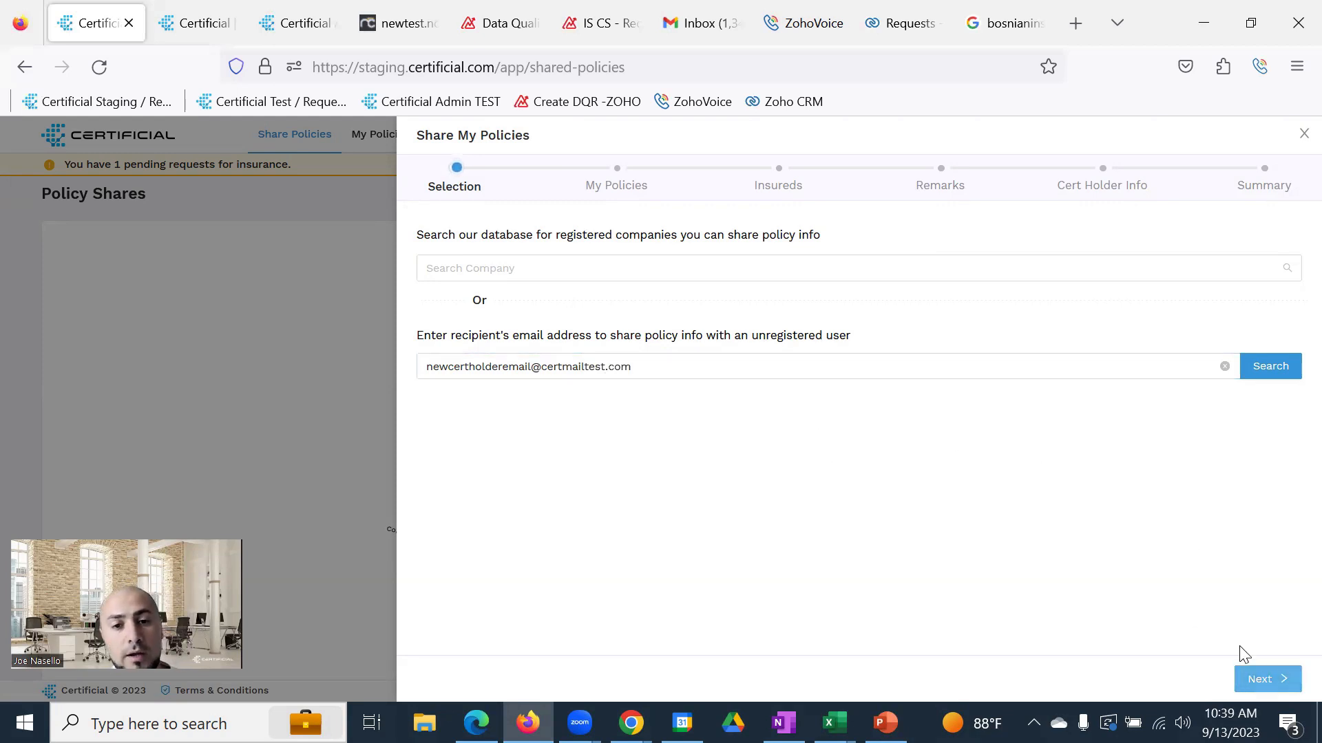
click(647, 371)
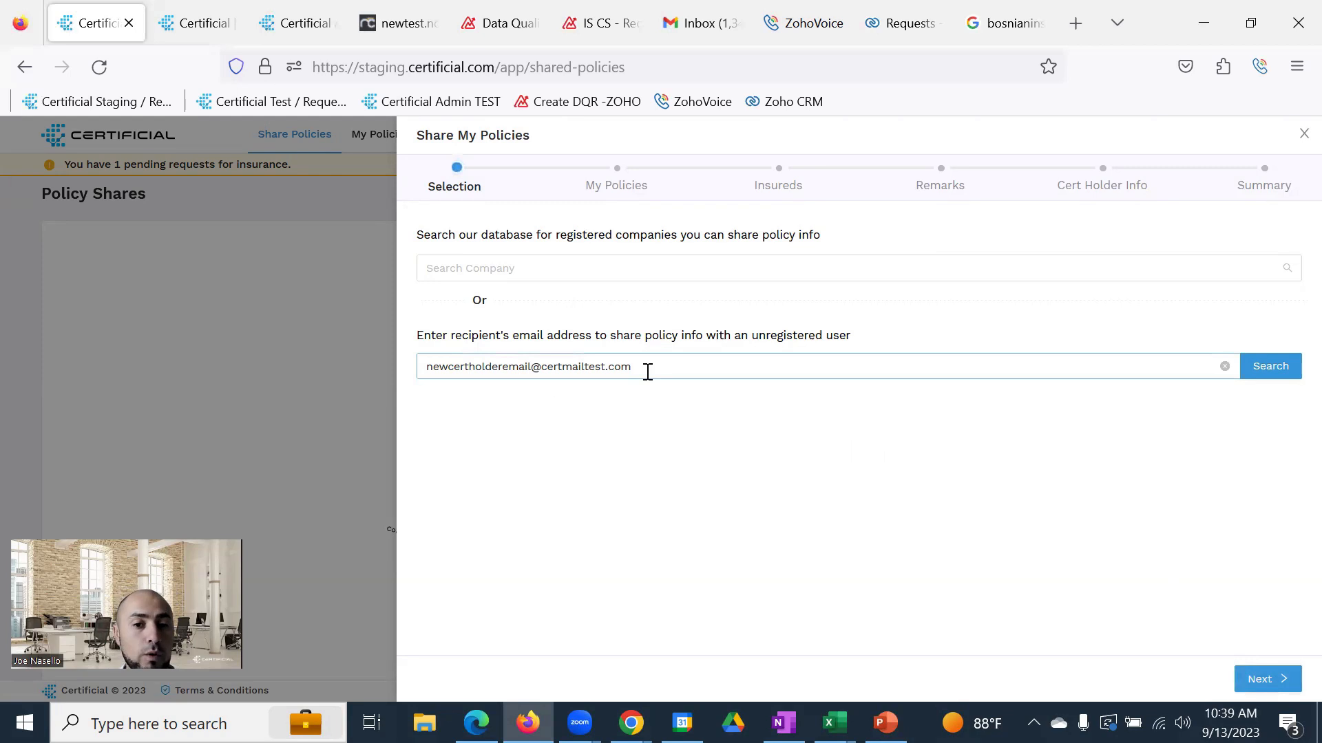
drag(648, 371, 422, 366)
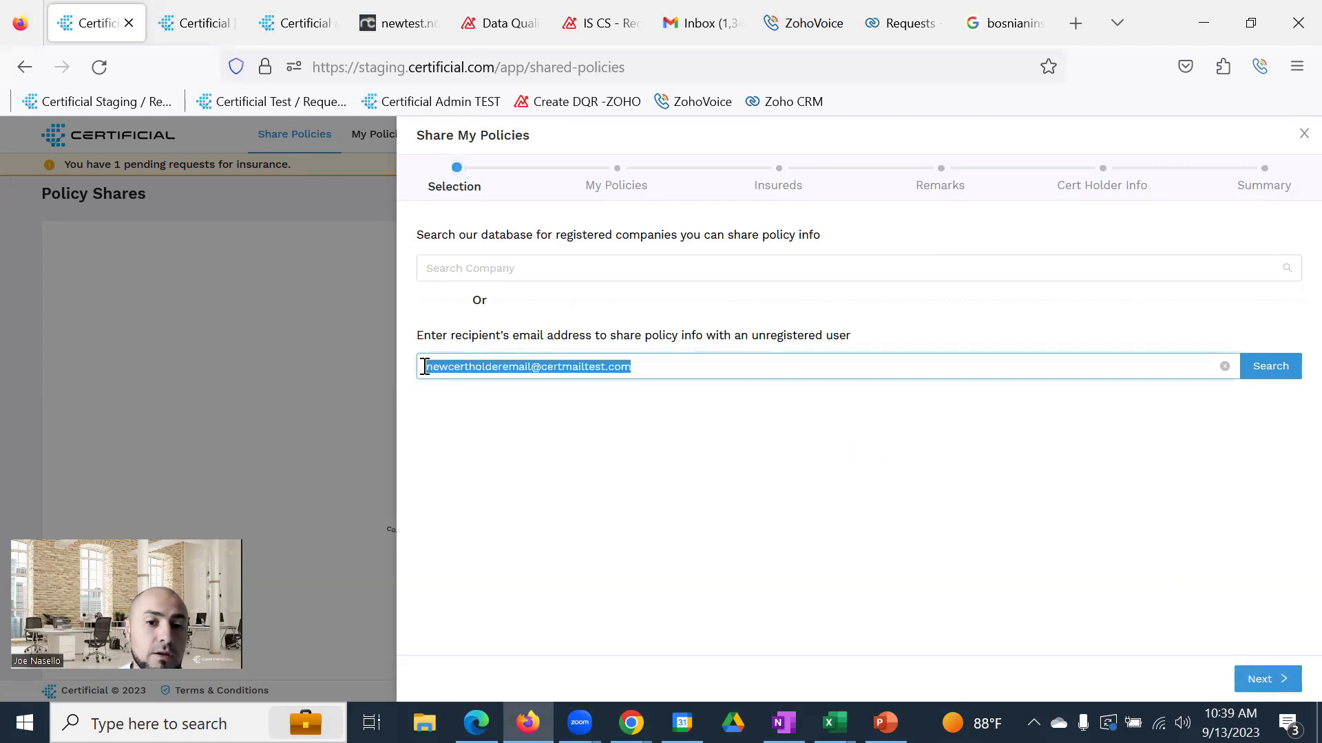
click(703, 425)
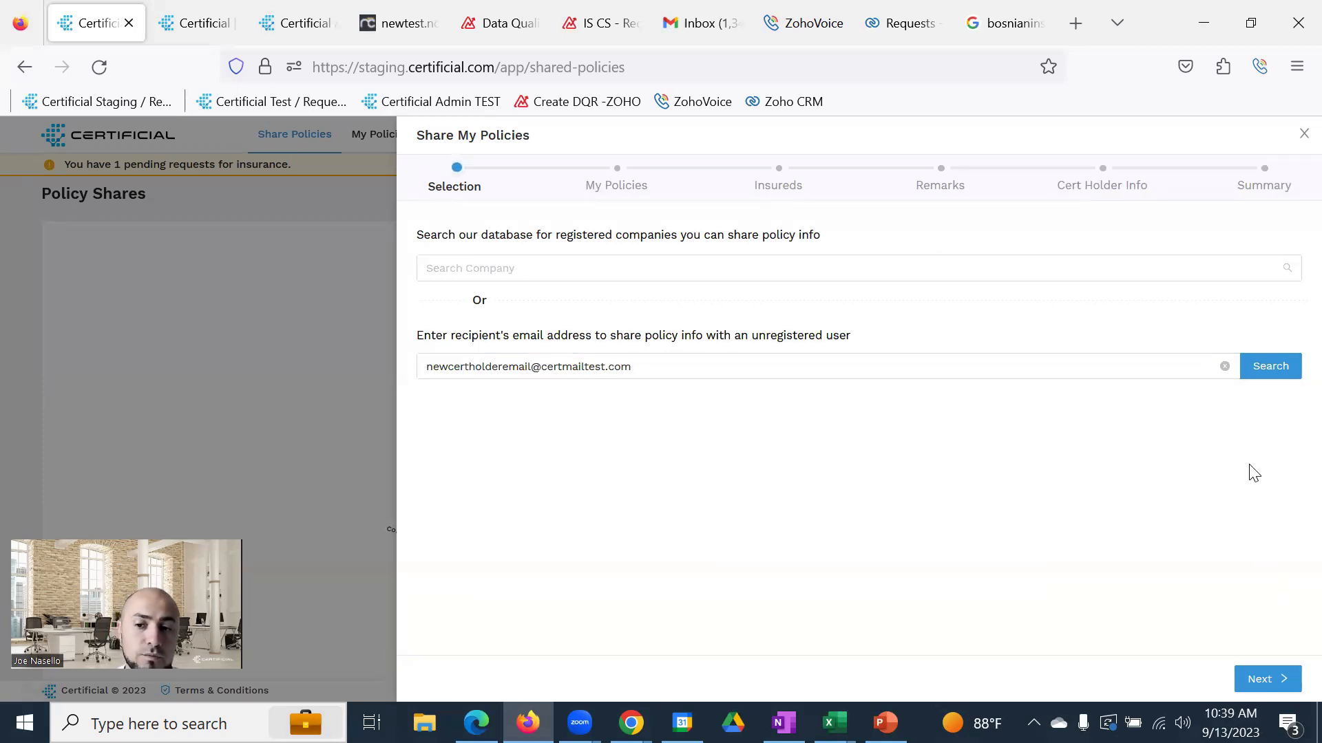
Select Commercial General Liability, Automobile Liability, Workers Compensation and Umbrella Liability for sharing
click(1266, 680)
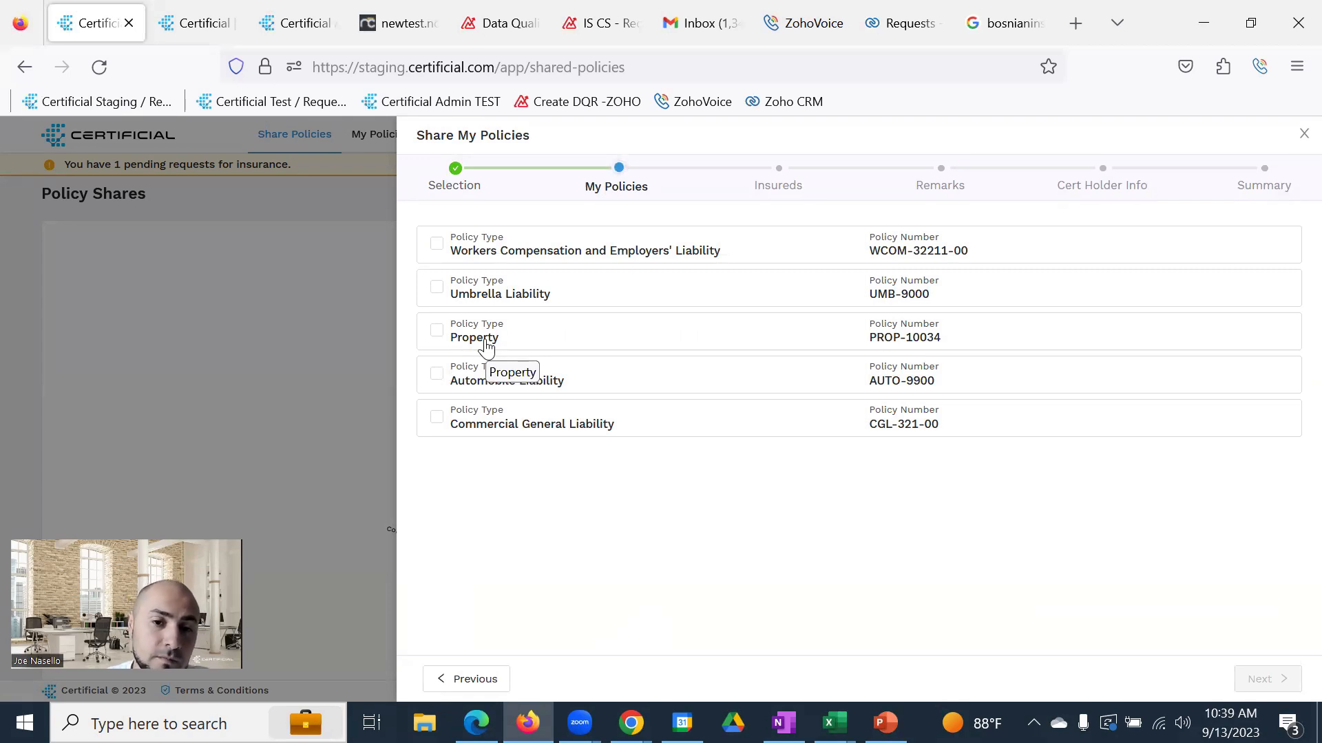
click(499, 429)
click(512, 382)
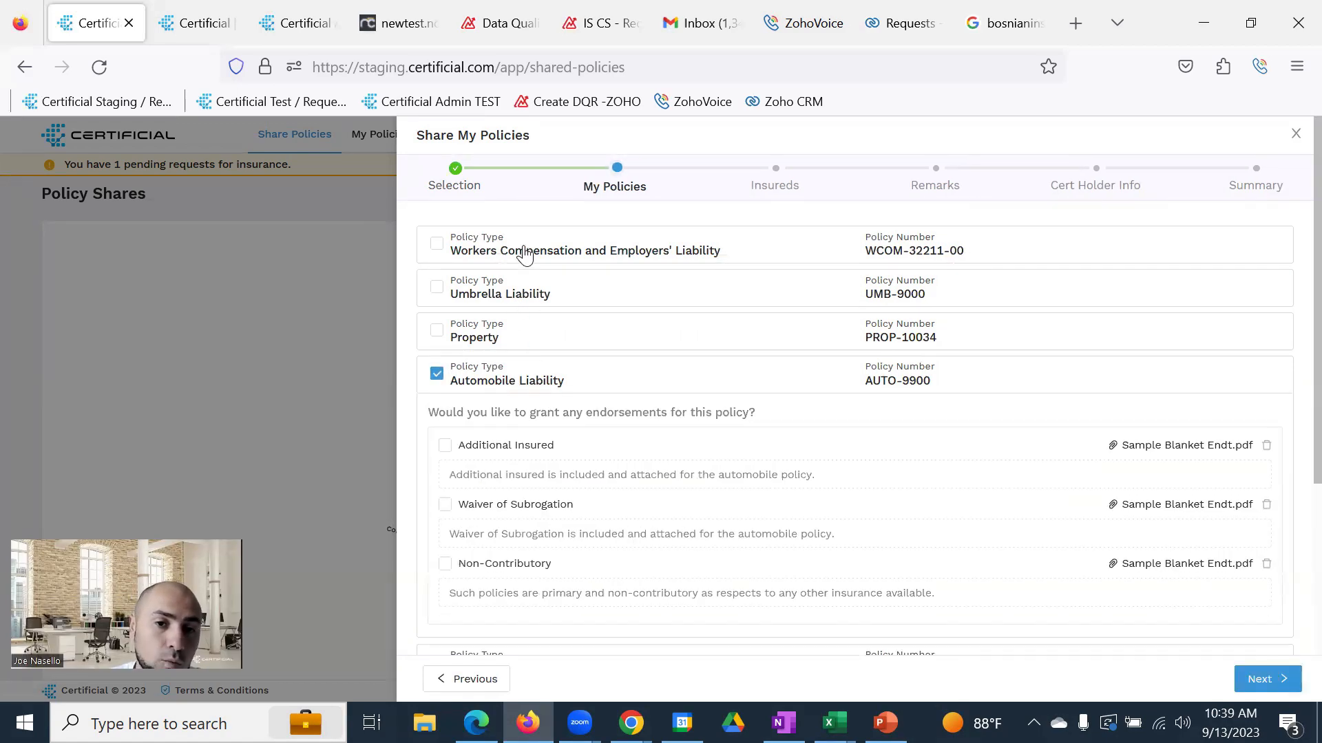
click(525, 255)
click(511, 380)
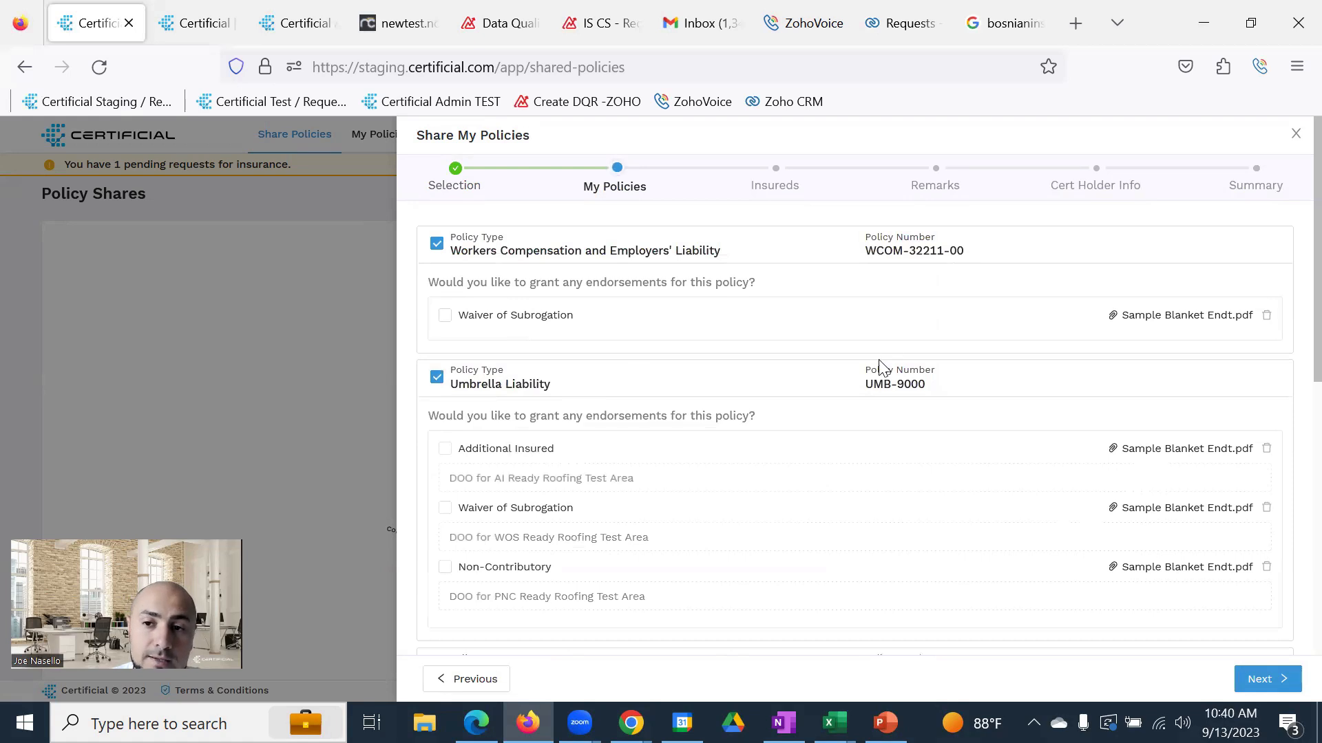
Grant Waiver of Subrogation on Workers Compensation only, then pass Insureds (Ready Roofing LLC) to Remarks
scroll(865, 345, down, 1)
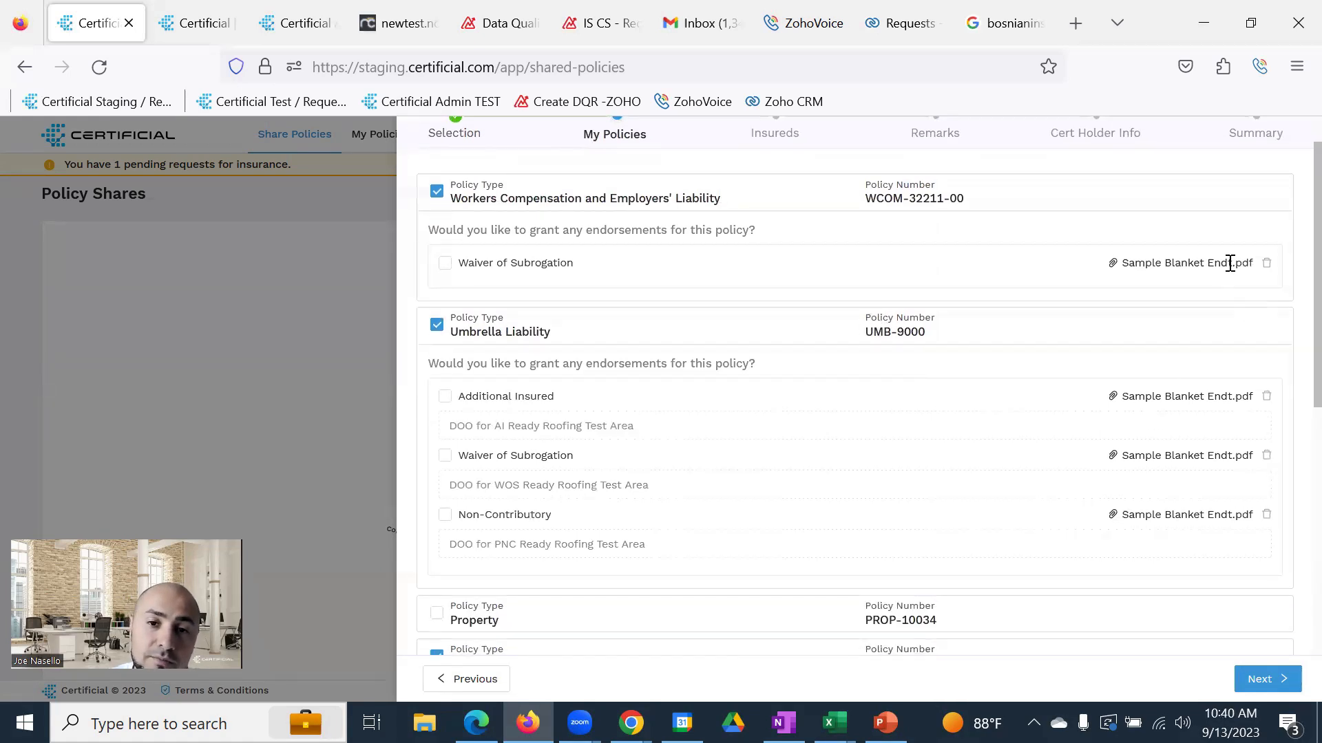
click(445, 265)
click(446, 398)
click(446, 456)
click(446, 456)
click(446, 398)
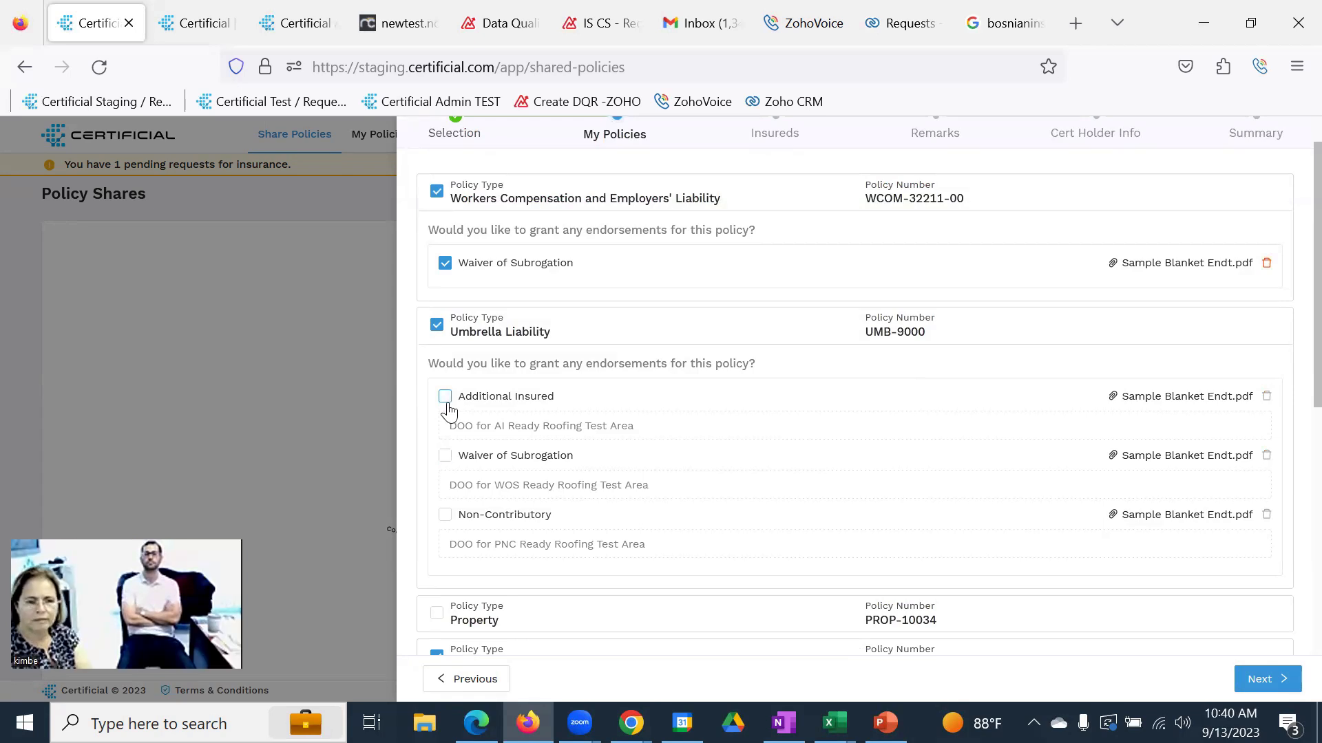
click(1258, 680)
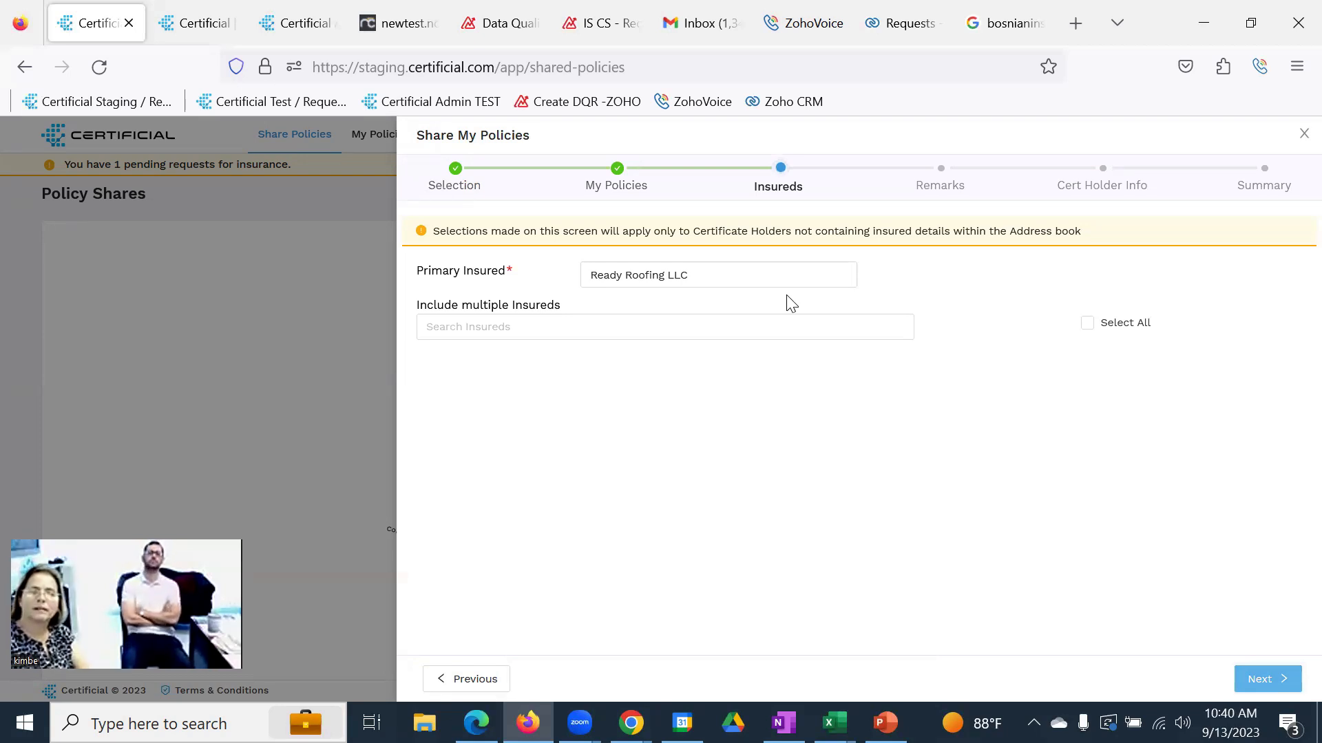
click(1280, 688)
Enter 'cert holder proj locaiton' as the Description of Operations and continue to Cert Holder Info
click(774, 425)
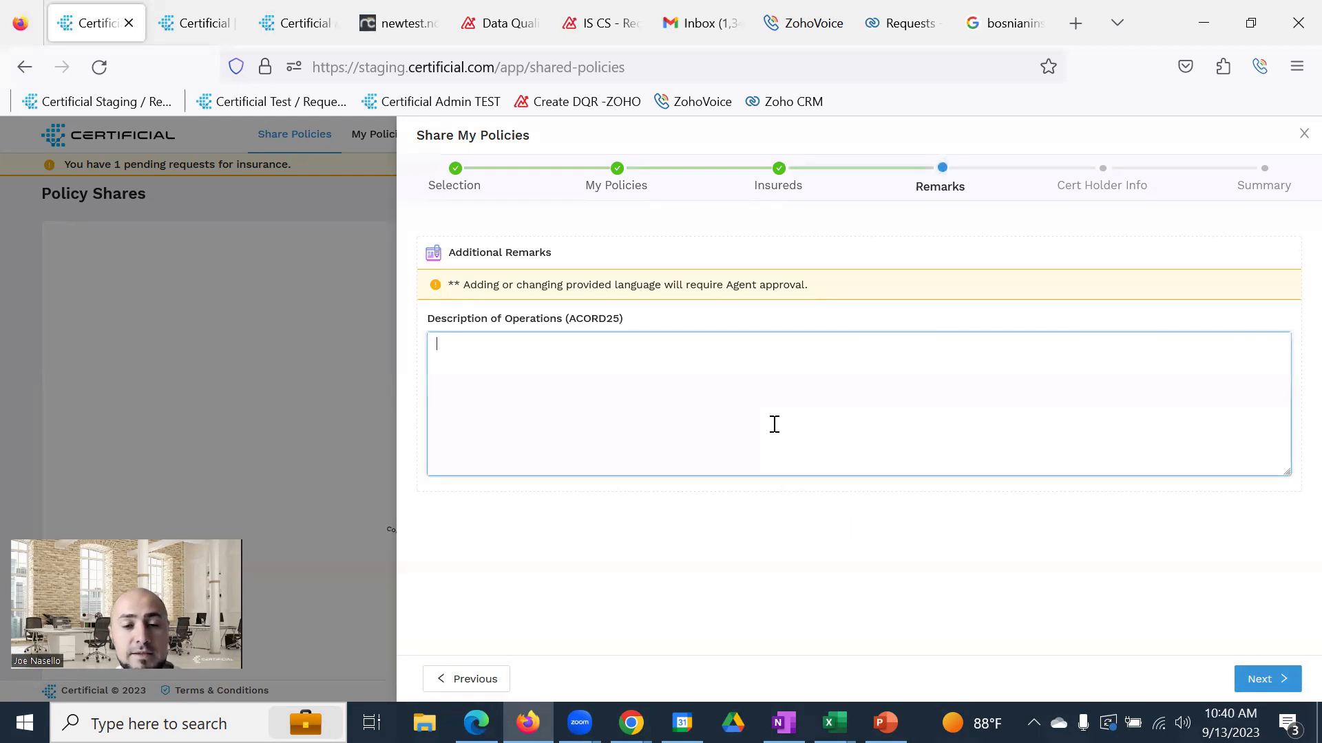
text(cer)
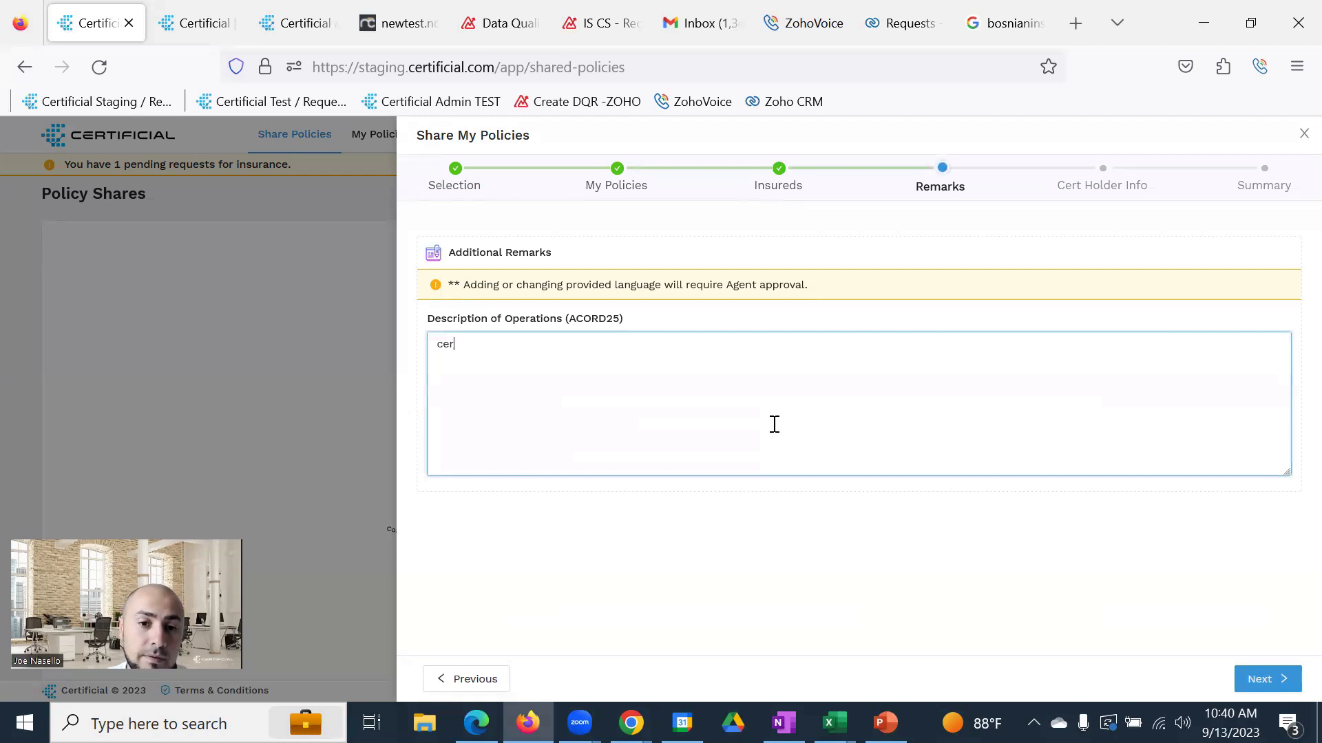
text(t holder proj locaiton)
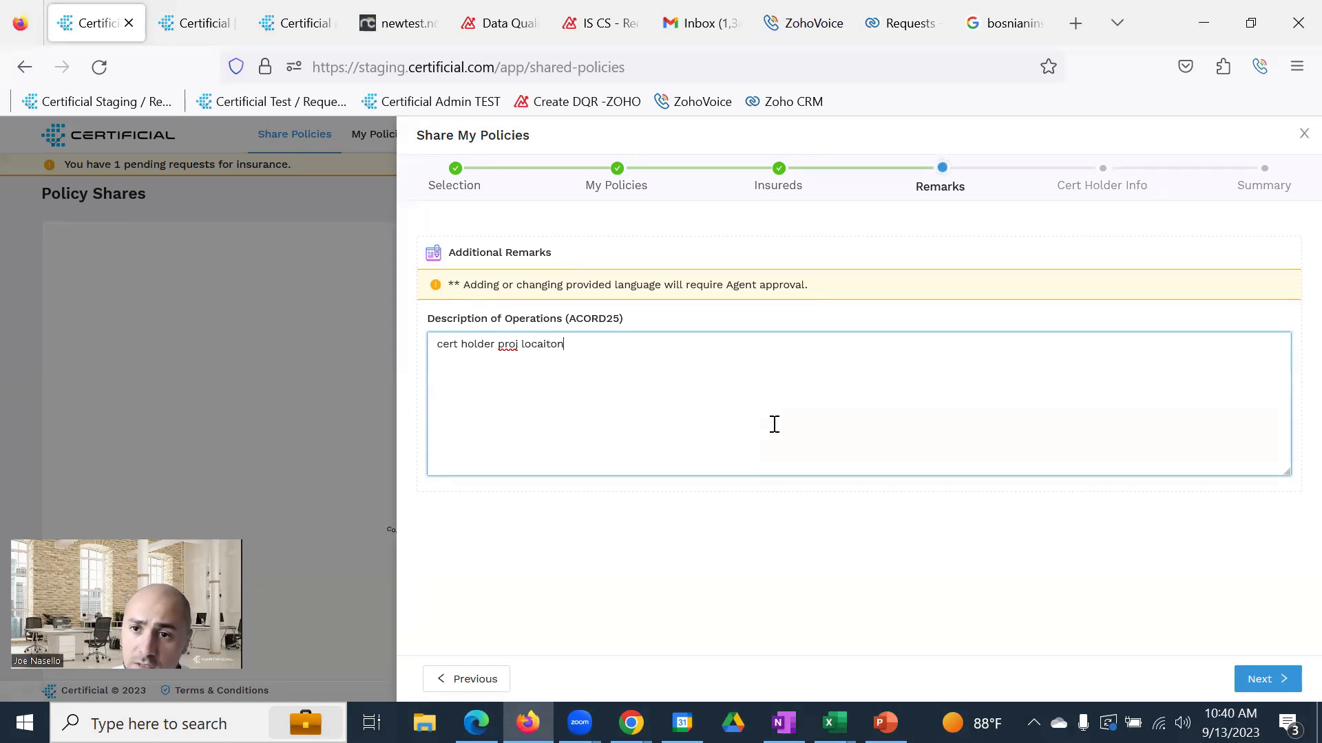
click(1257, 680)
click(617, 296)
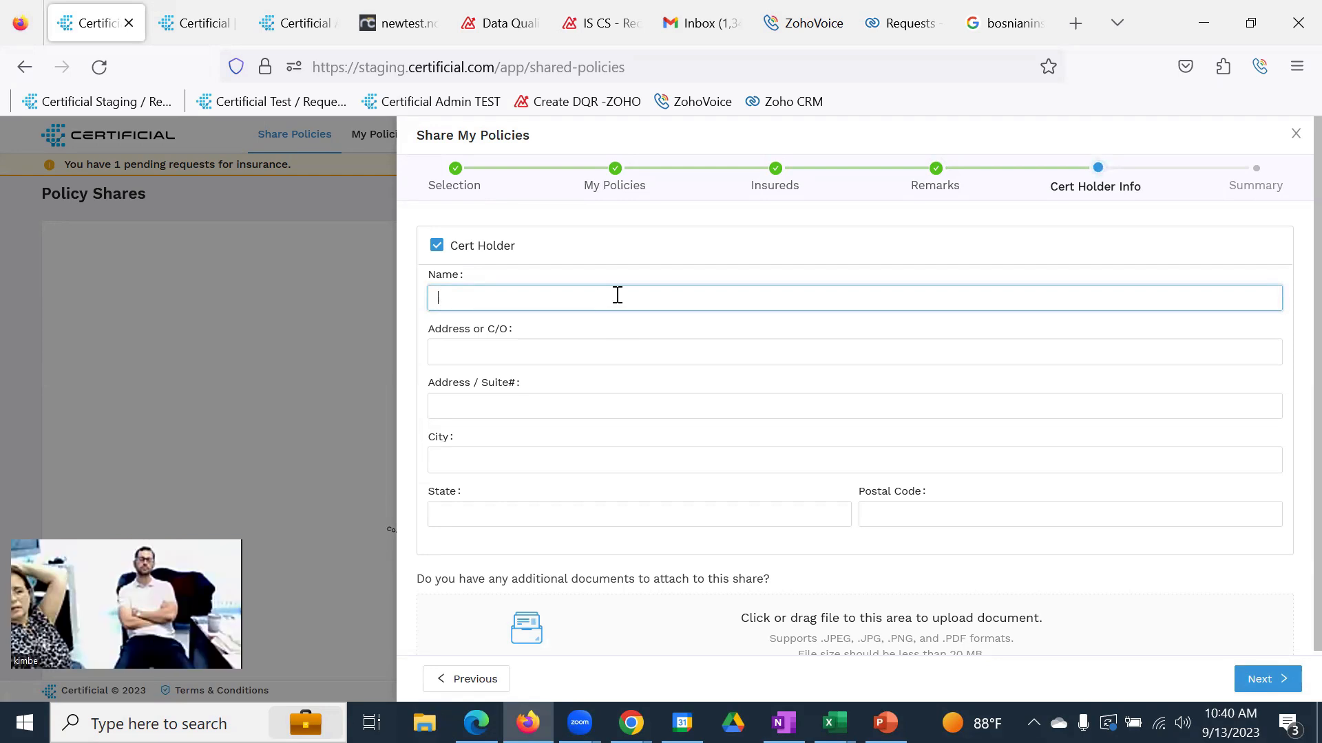
Enter certificate holder A Plumbing Company. LLC with its street address, city, state and postal code
text(A Plumbing)
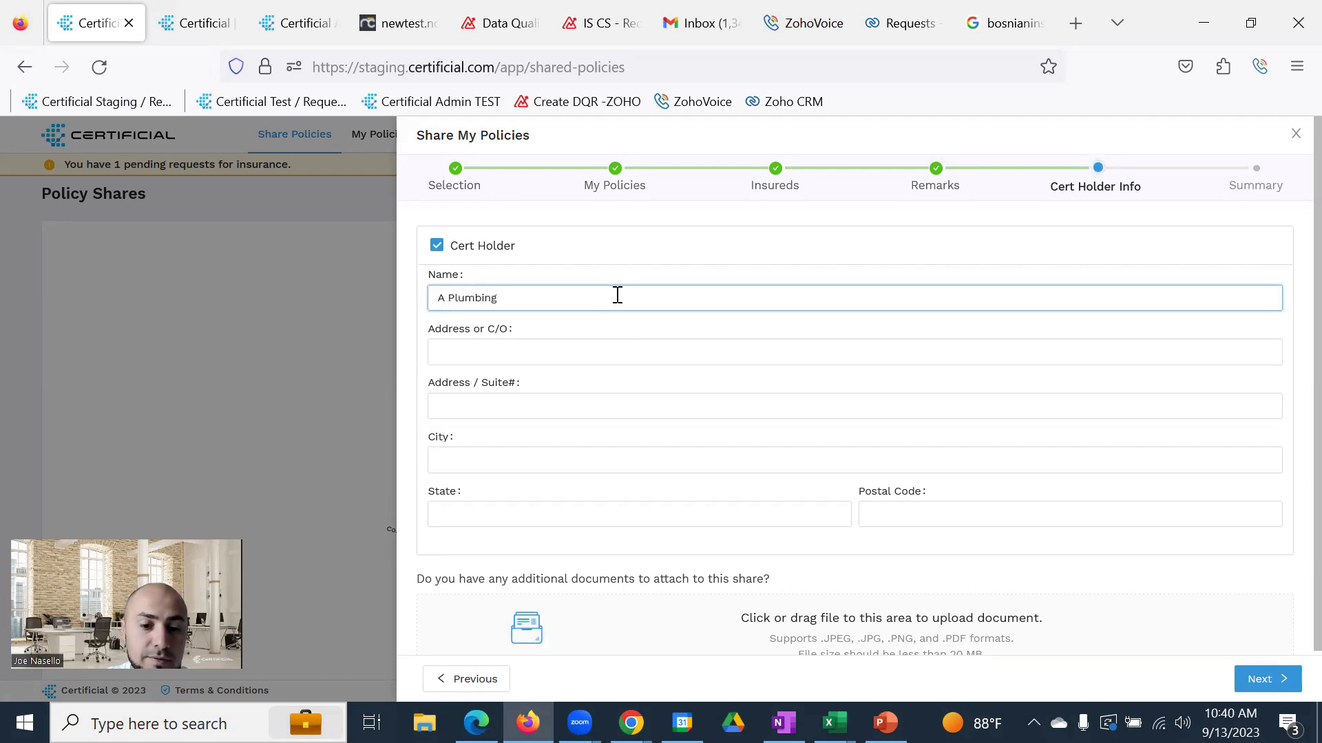
text( Company.)
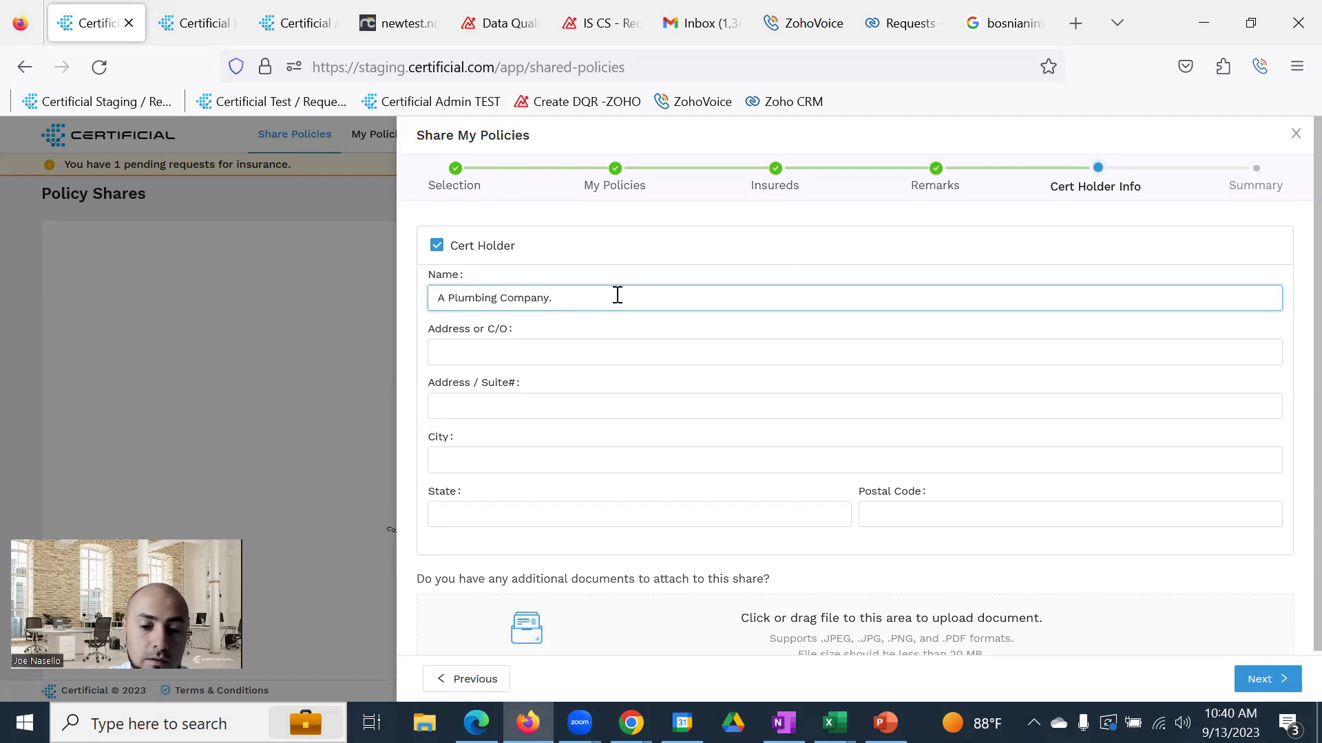
text( LLC)
click(610, 344)
text(1)
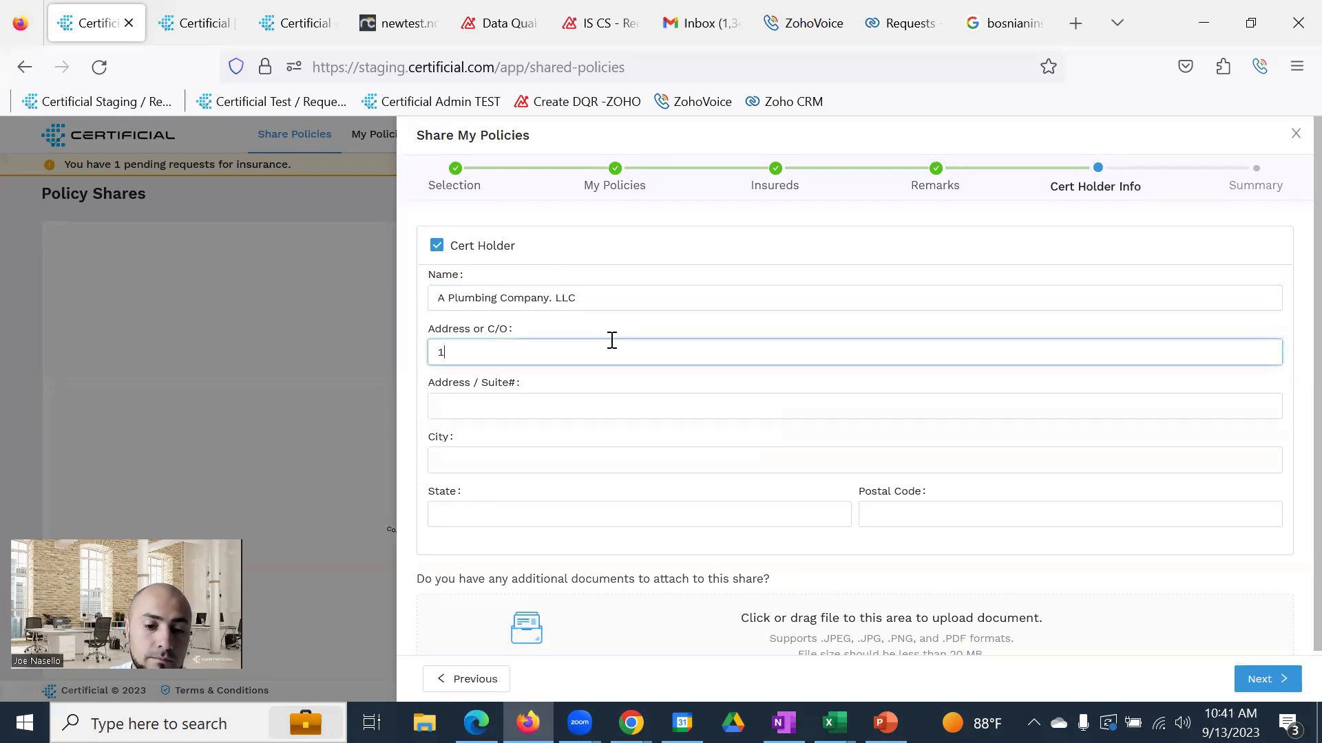
text(23 Main St)
click(572, 458)
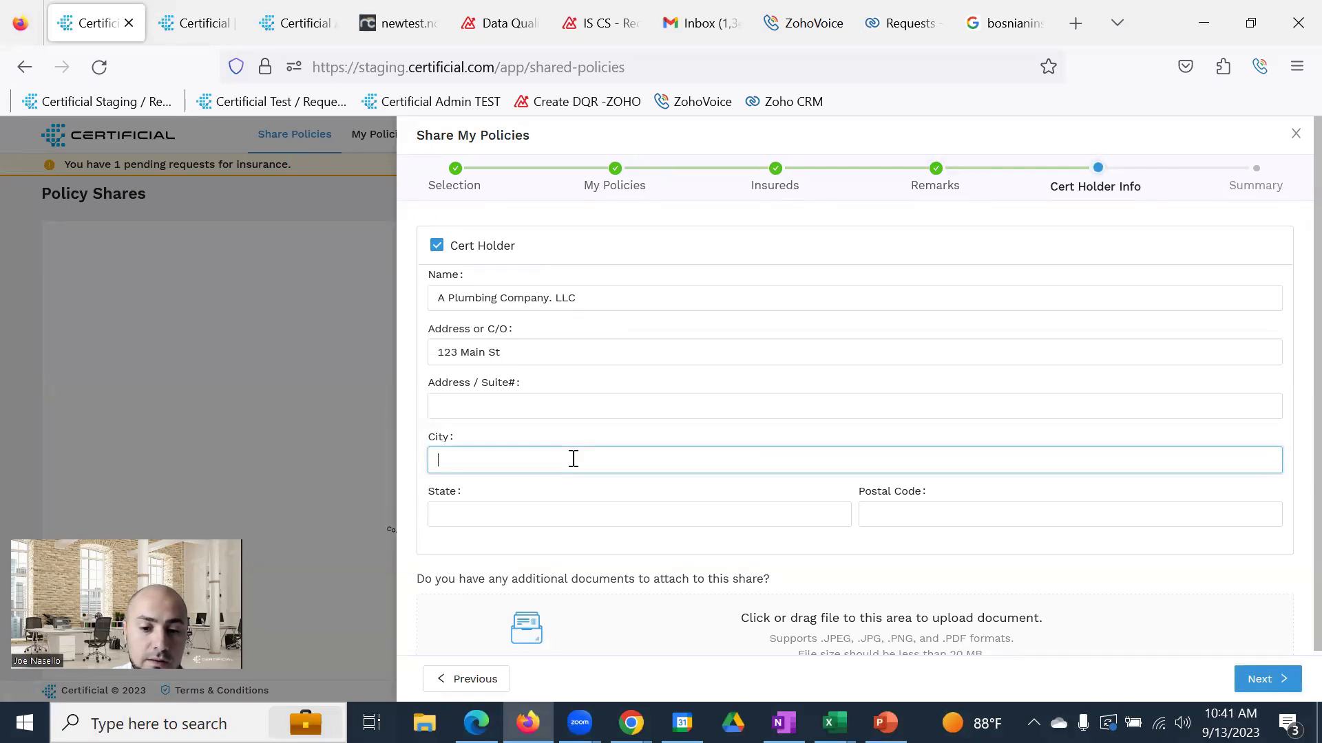
text(Mainville)
click(587, 506)
text(NY)
click(907, 517)
text(13211)
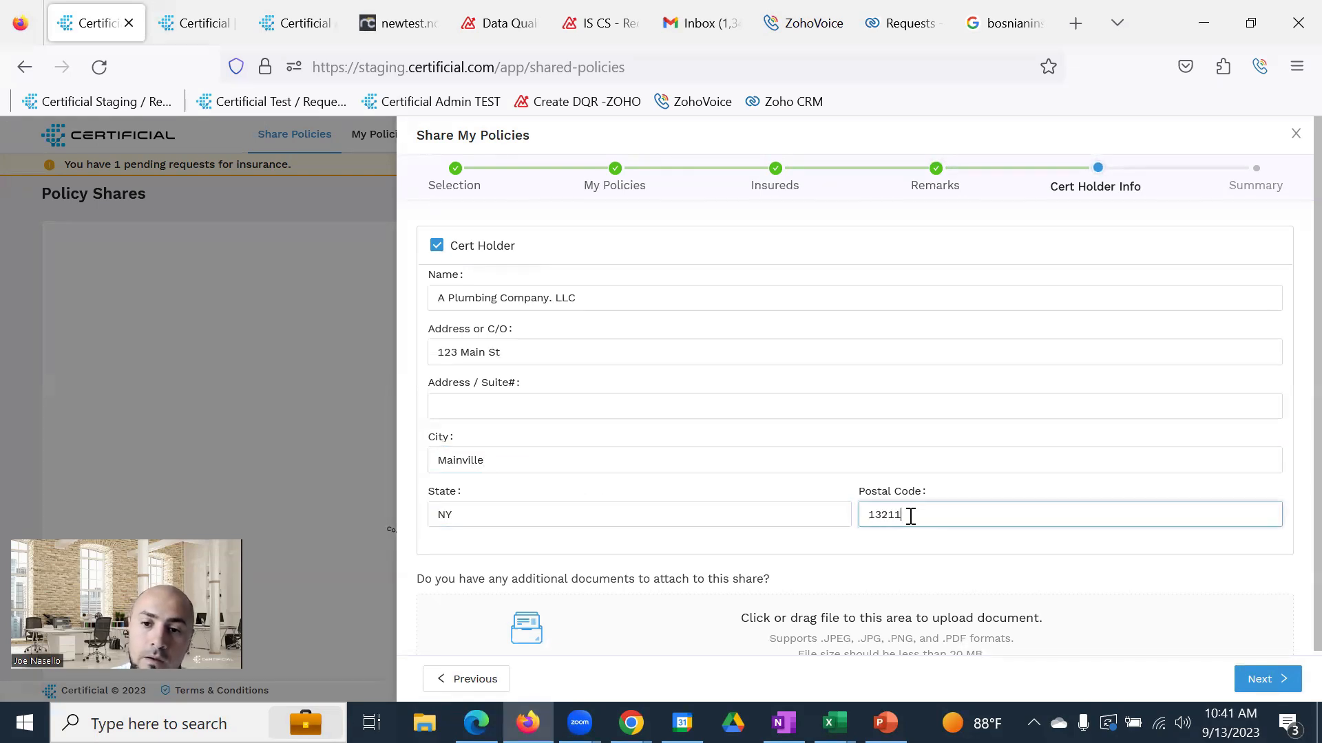
click(1264, 681)
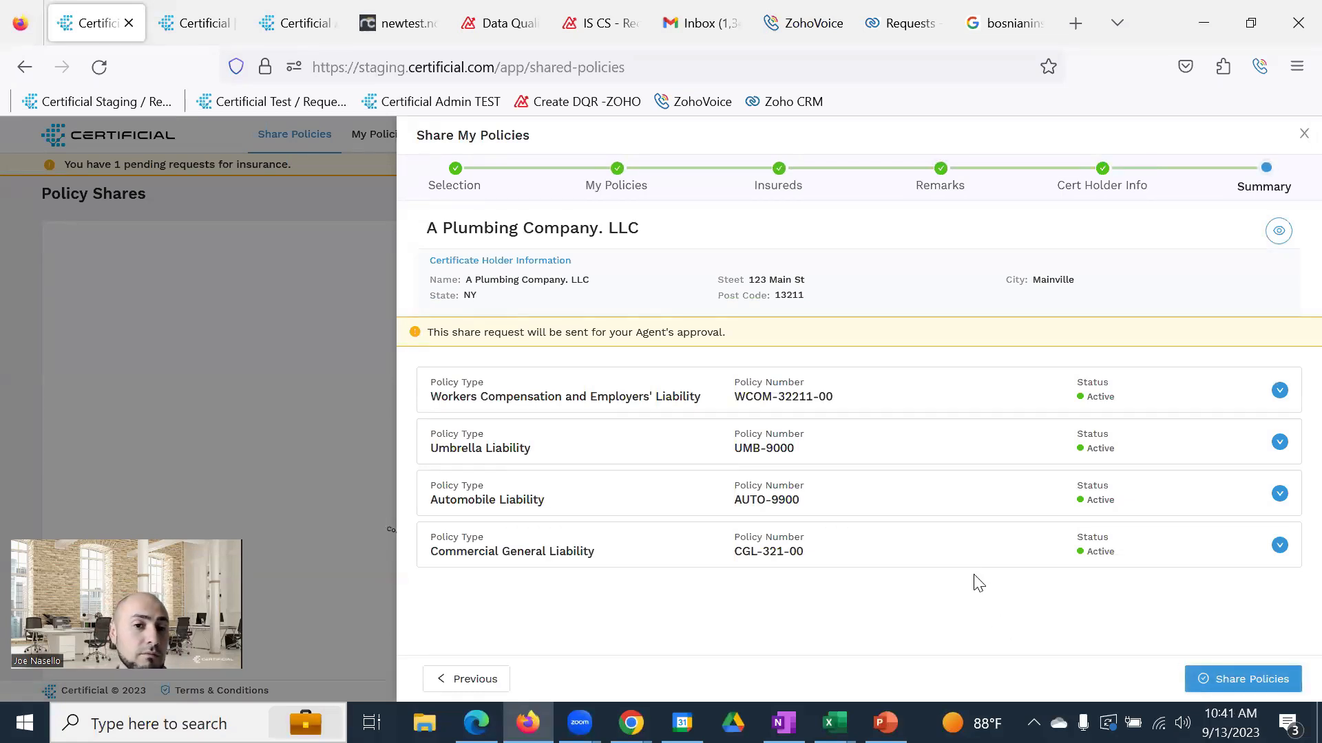
click(822, 552)
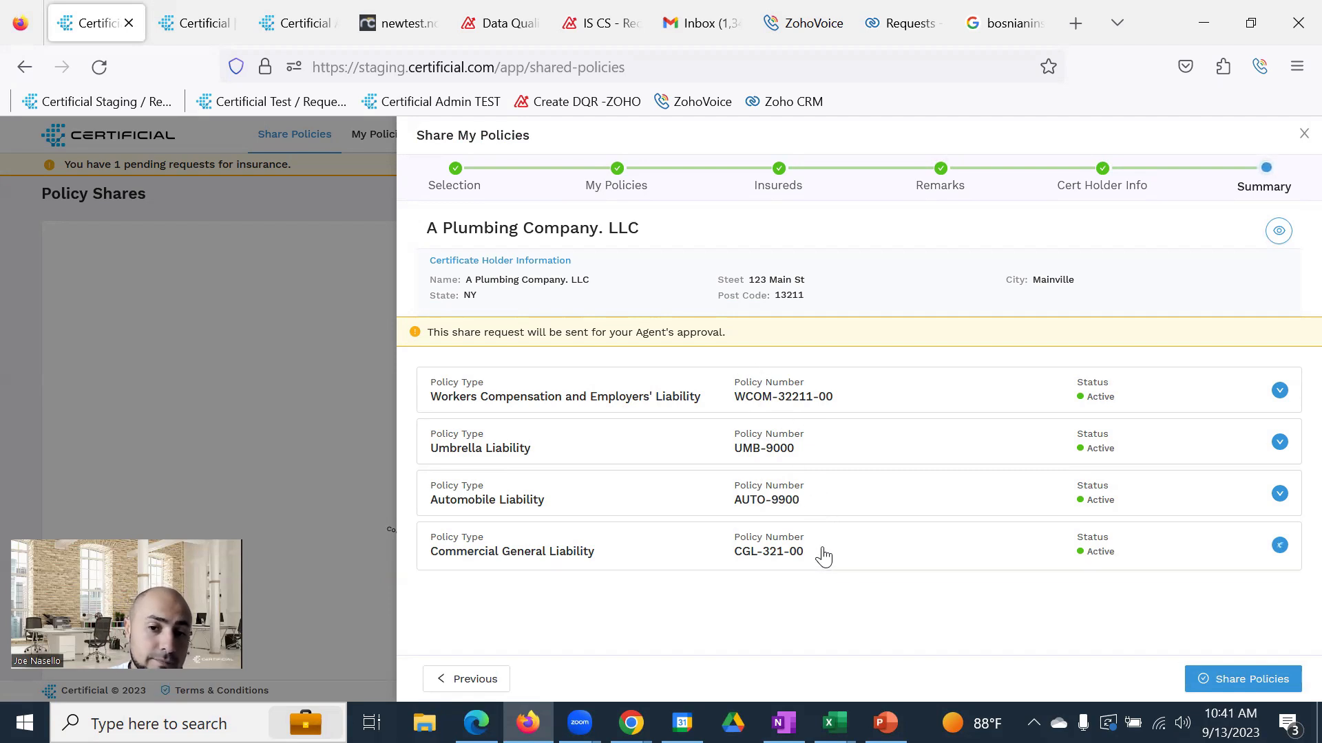
click(826, 554)
click(1277, 231)
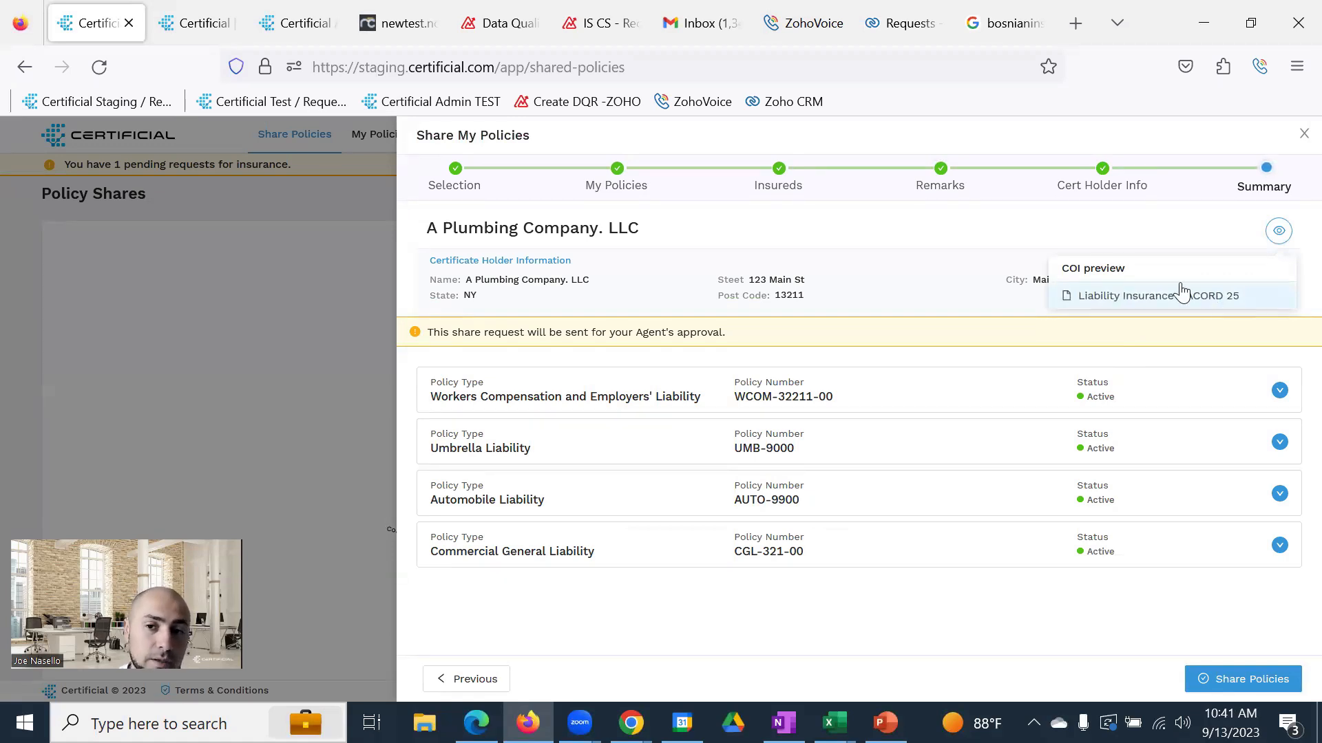
click(966, 228)
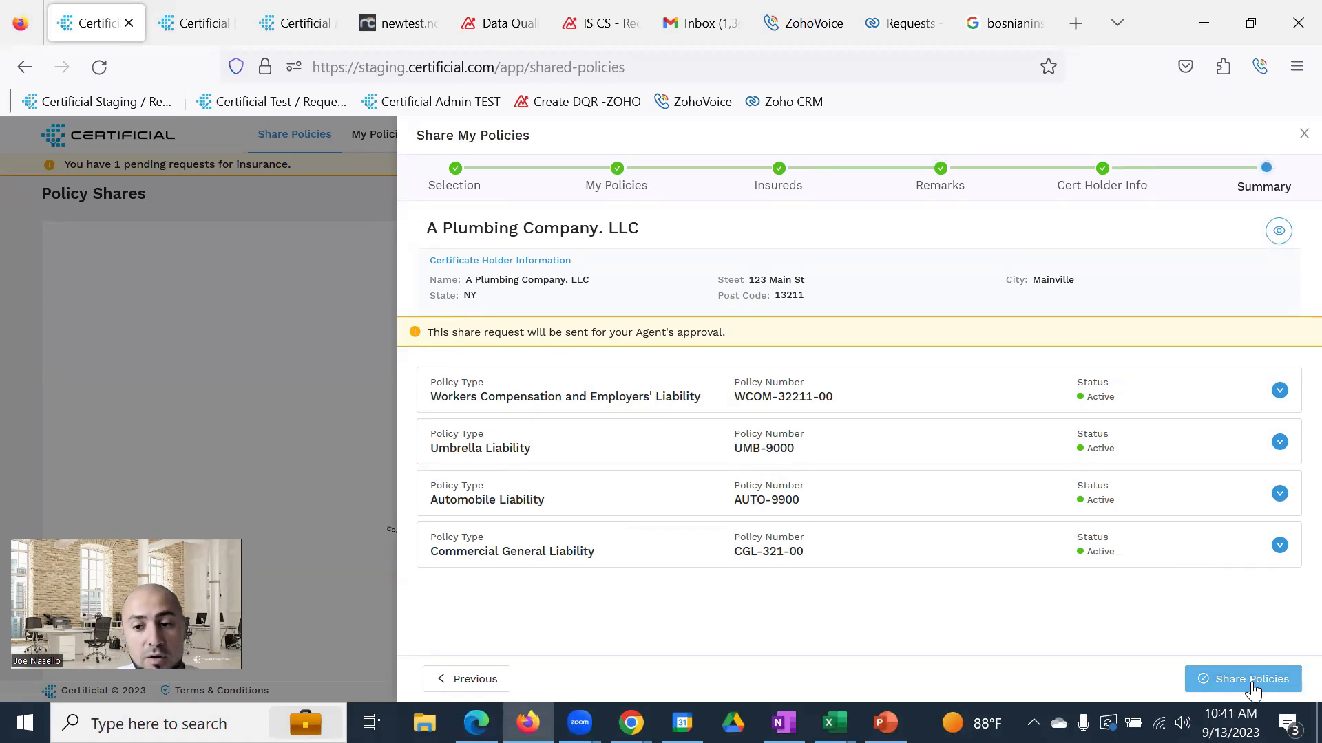
drag(737, 333, 411, 323)
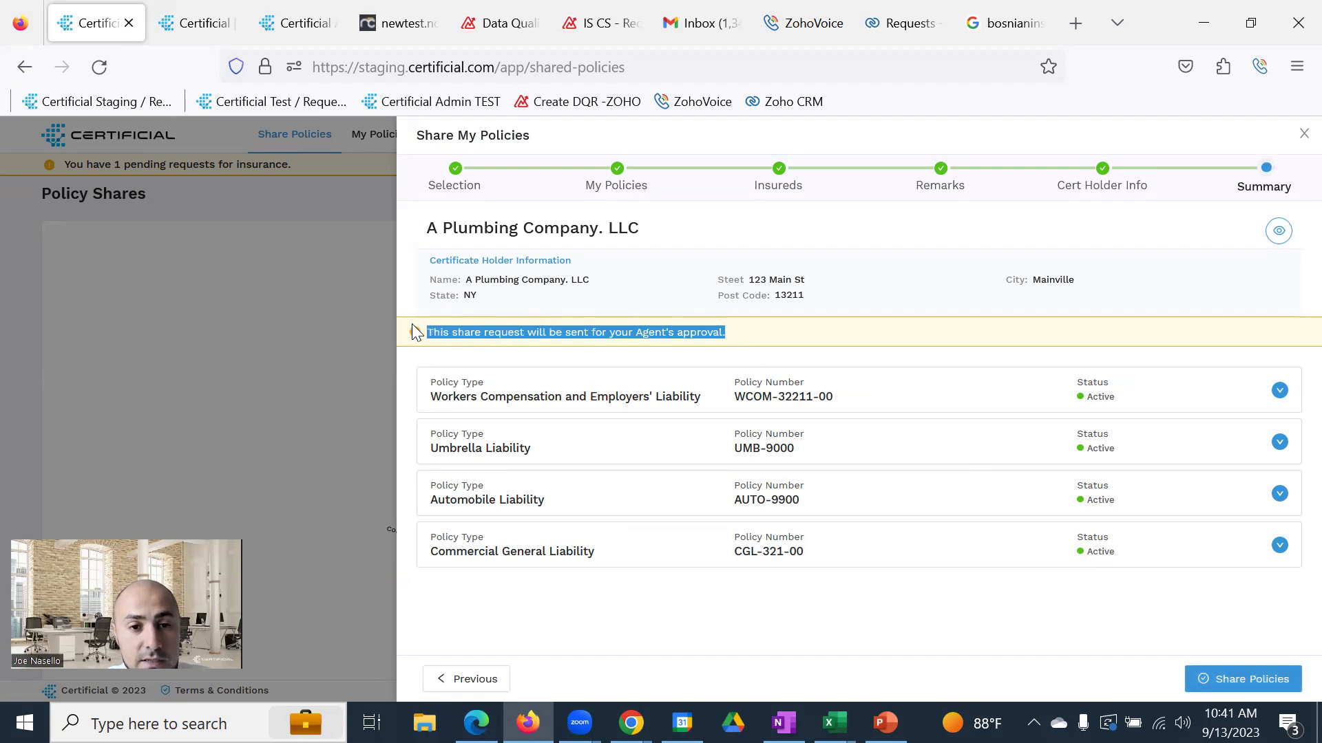
click(819, 342)
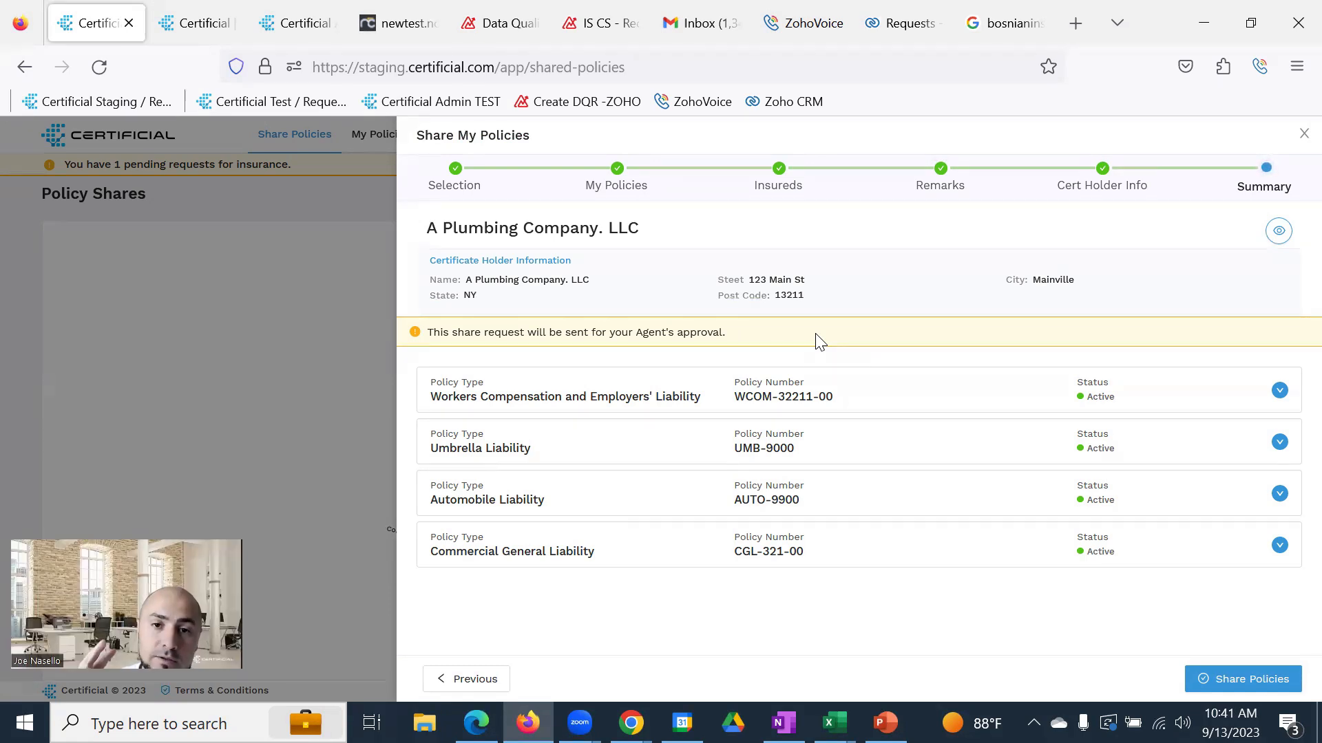
Go back to Remarks, delete the Description of Operations text, and return to Summary
click(478, 680)
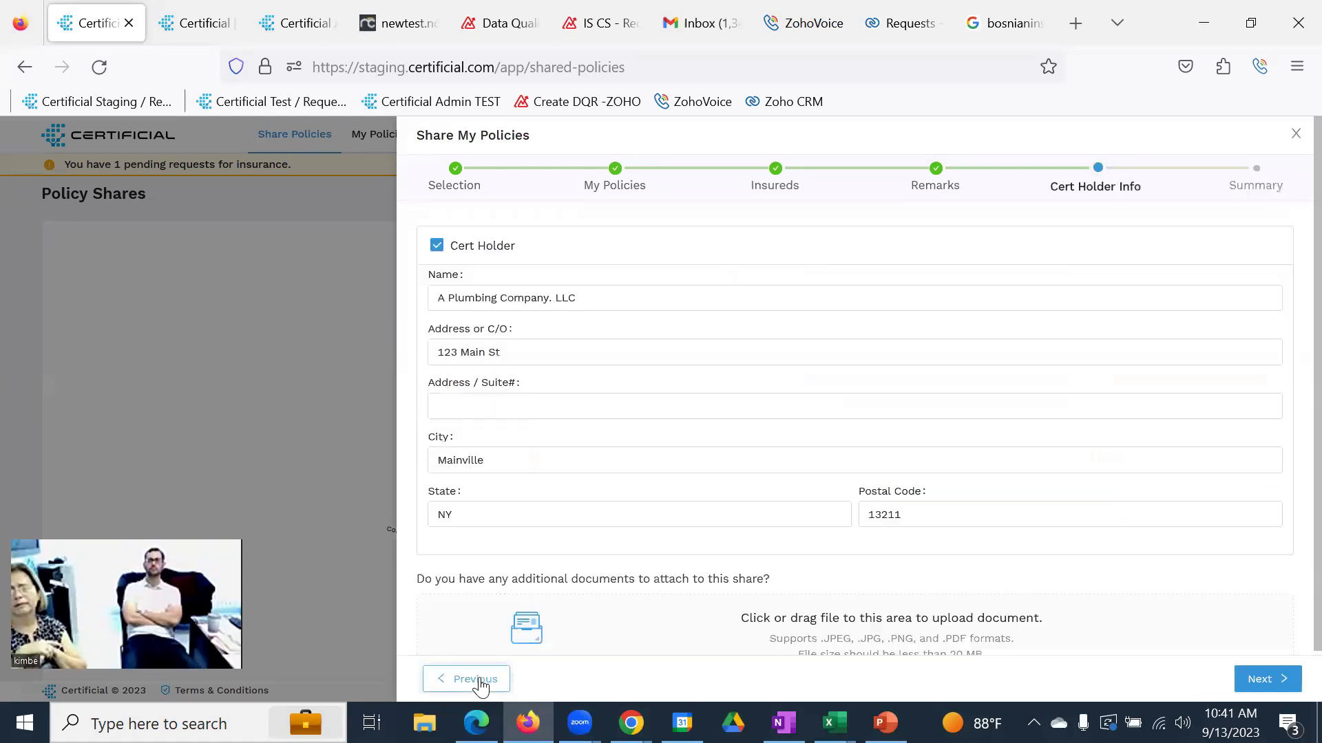
click(475, 680)
drag(612, 458, 396, 339)
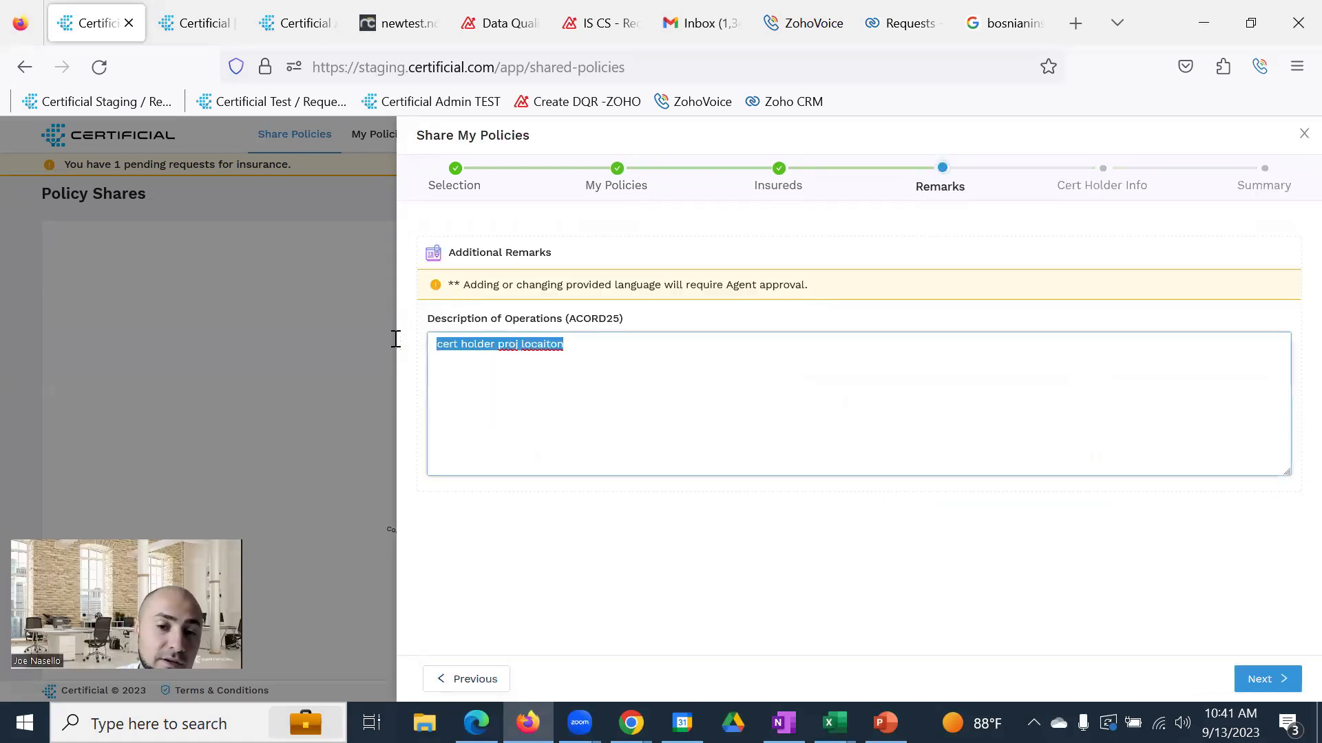
key(BackSpace)
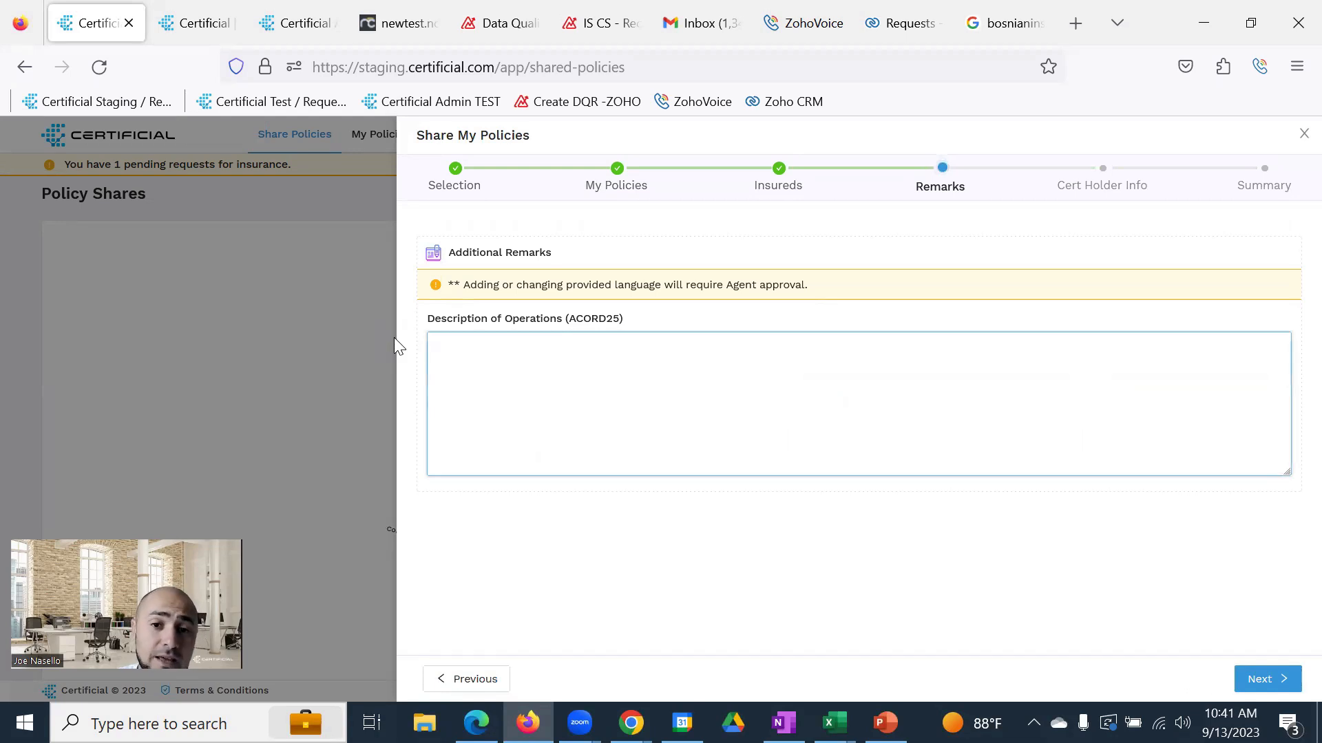
click(1249, 681)
click(1253, 681)
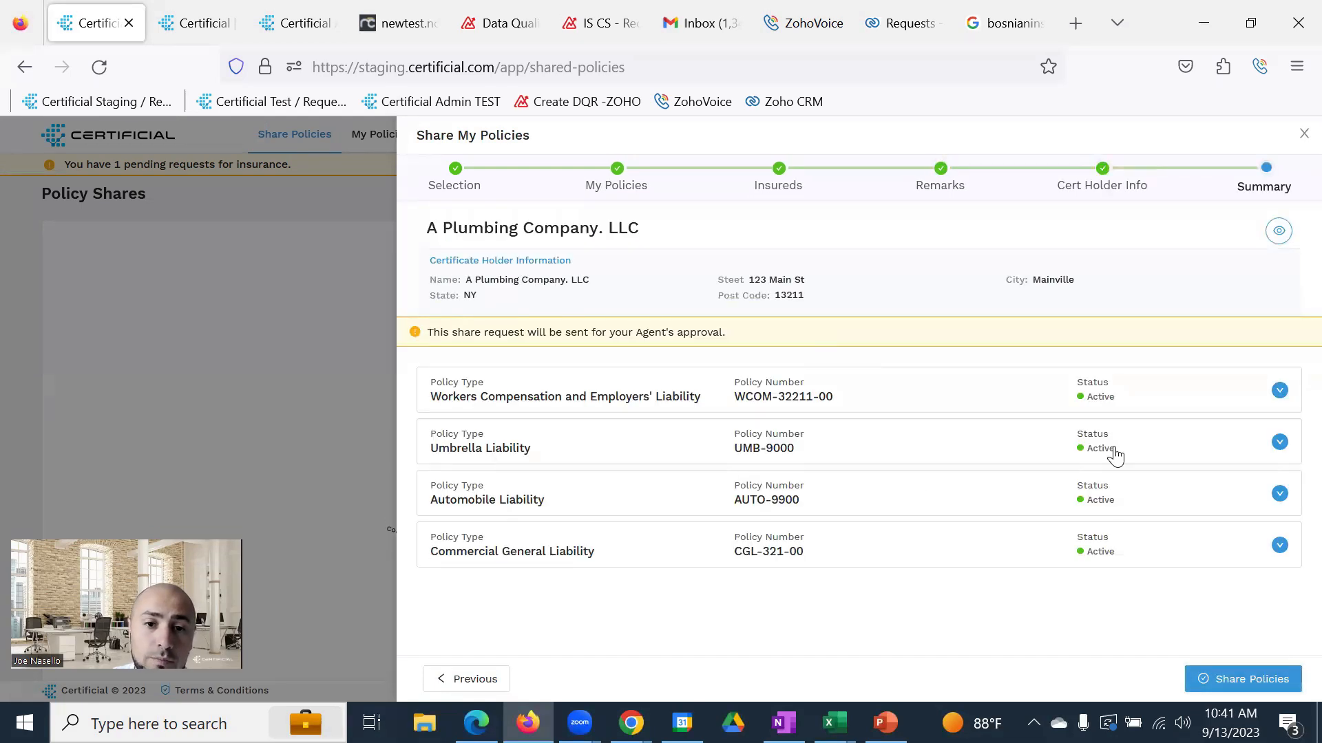